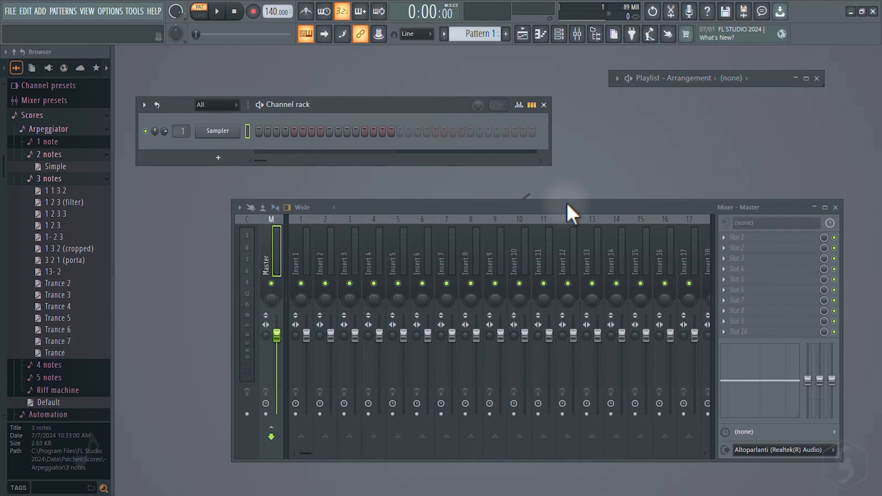
# Step: Reposition the Mixer and Playlist windows, and toggle the Mixer closed and open
pyautogui.moveTo(571, 208); pyautogui.dragTo(537, 195)
pyautogui.moveTo(768, 79); pyautogui.dragTo(760, 97)
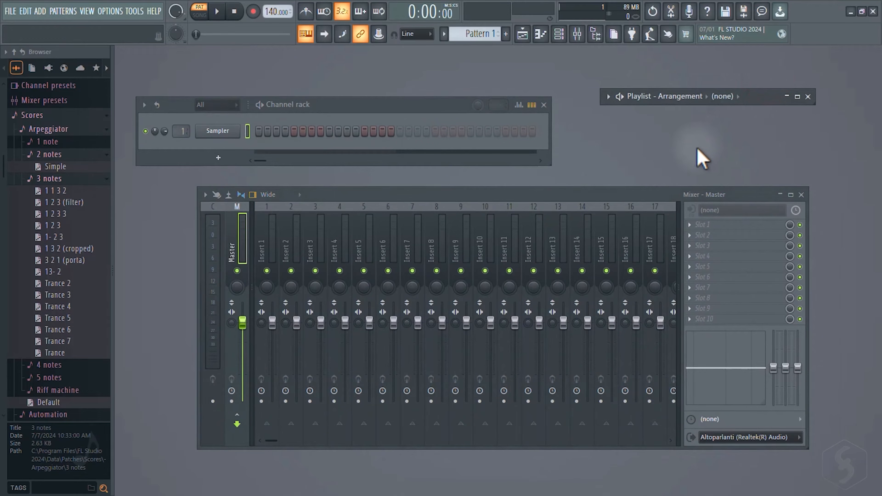
pyautogui.click(801, 196)
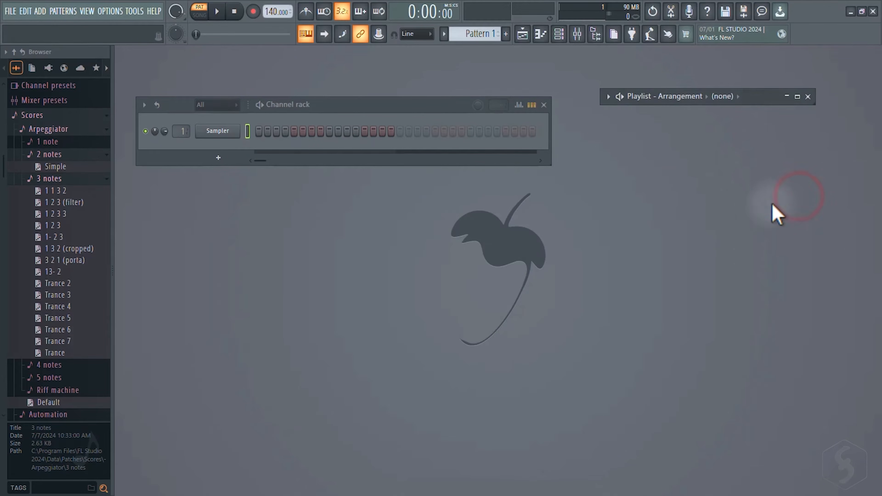
pyautogui.click(580, 35)
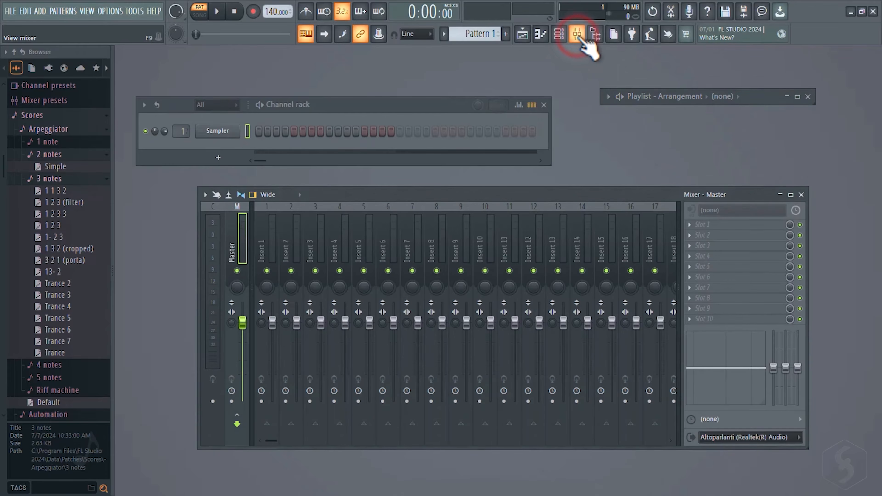
pyautogui.click(580, 36)
pyautogui.click(580, 35)
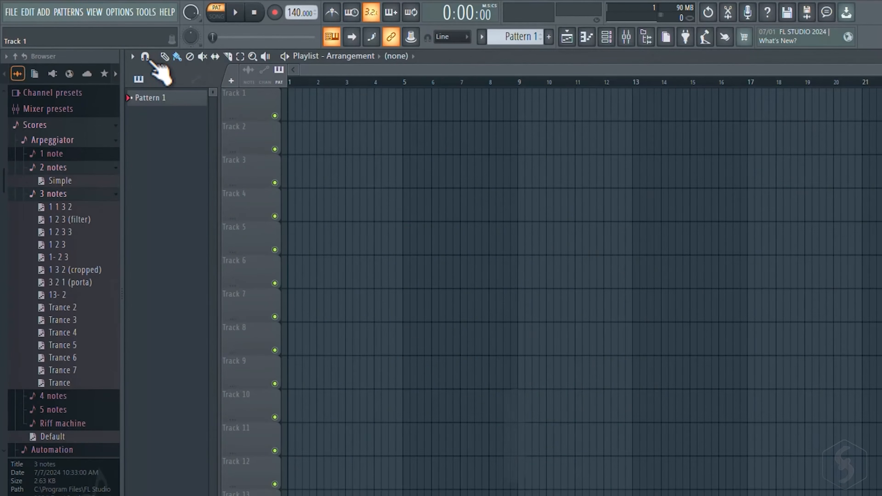
# Step: Create a new project from the advanced HipHop-Trap template
pyautogui.click(10, 11)
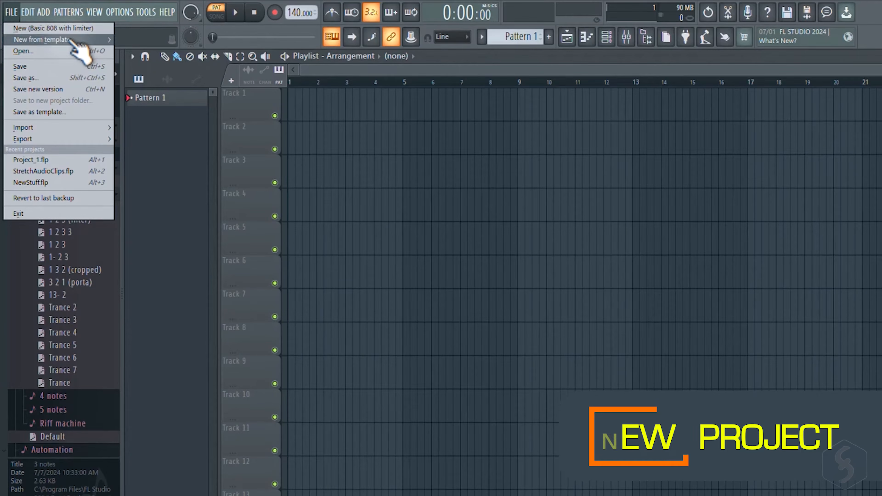
pyautogui.moveTo(69, 39)
pyautogui.moveTo(139, 40)
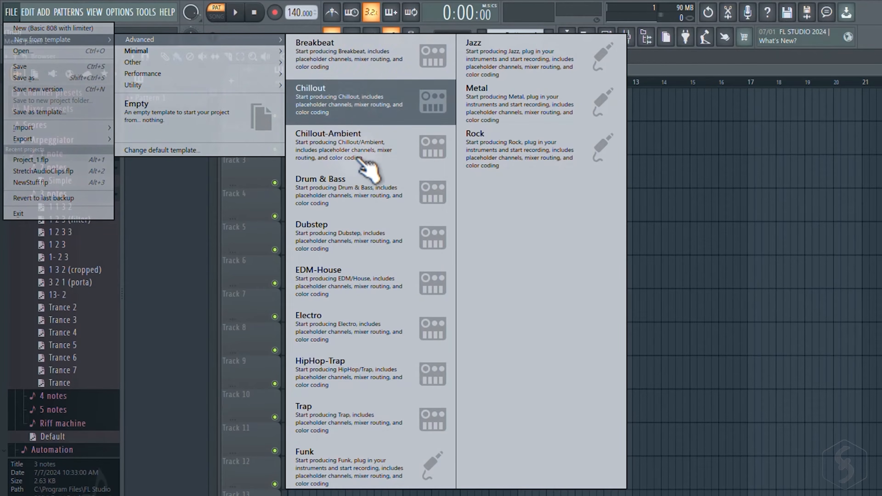
pyautogui.click(349, 373)
# Step: Hide the Playlist window and show it again
pyautogui.click(493, 307)
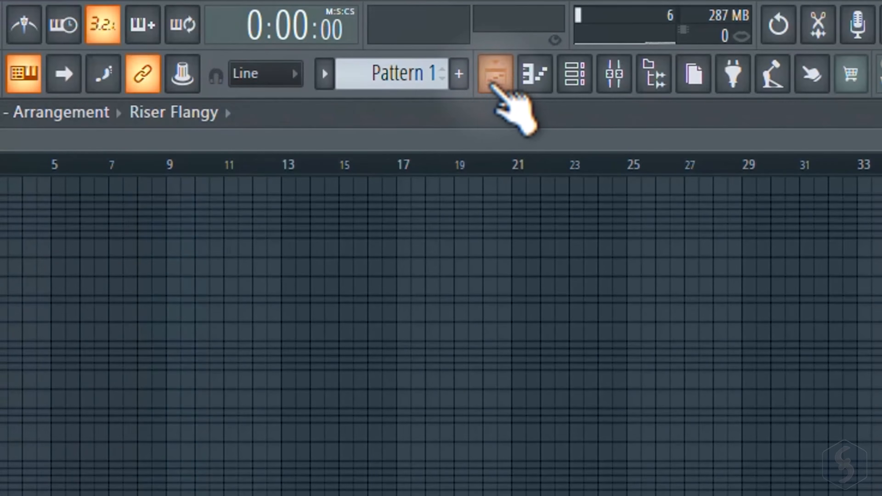
pyautogui.click(489, 37)
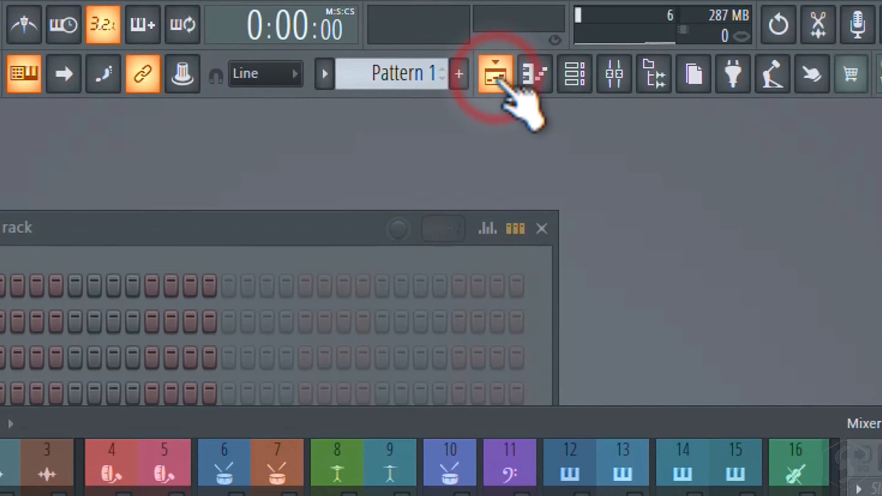
pyautogui.click(497, 77)
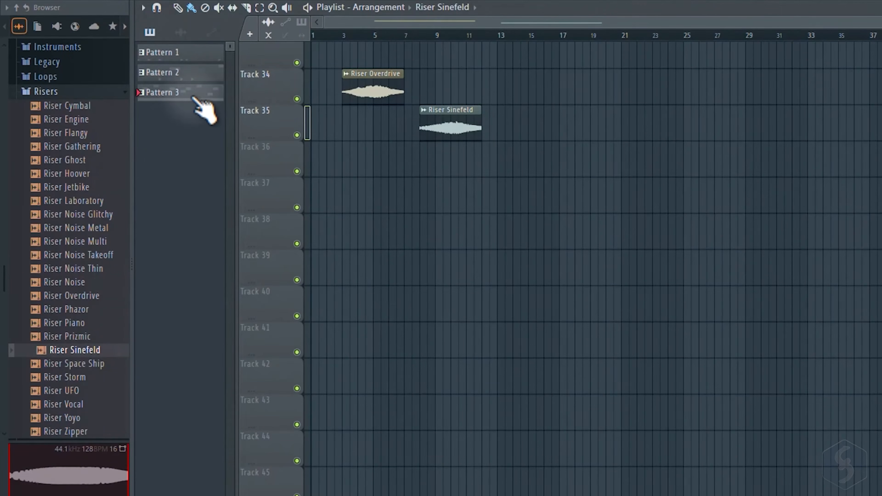
# Step: Place Pattern 3 at bar 3 on Track 35 of the Playlist and set the playback position partway through bar 4
pyautogui.moveTo(195, 92)
pyautogui.mouseDown()
pyautogui.moveTo(310, 160)
pyautogui.moveTo(350, 127)
pyautogui.moveTo(347, 138)
pyautogui.moveTo(347, 122)
pyautogui.mouseUp()
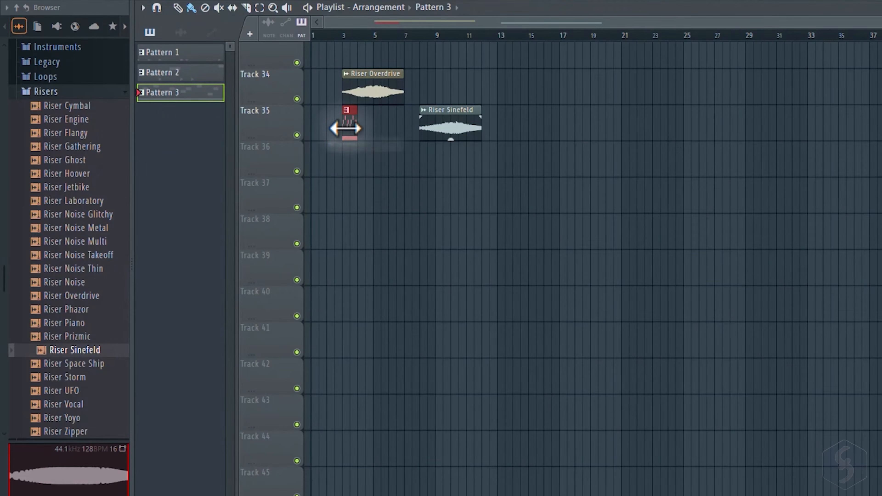
pyautogui.moveTo(364, 33); pyautogui.dragTo(365, 69)
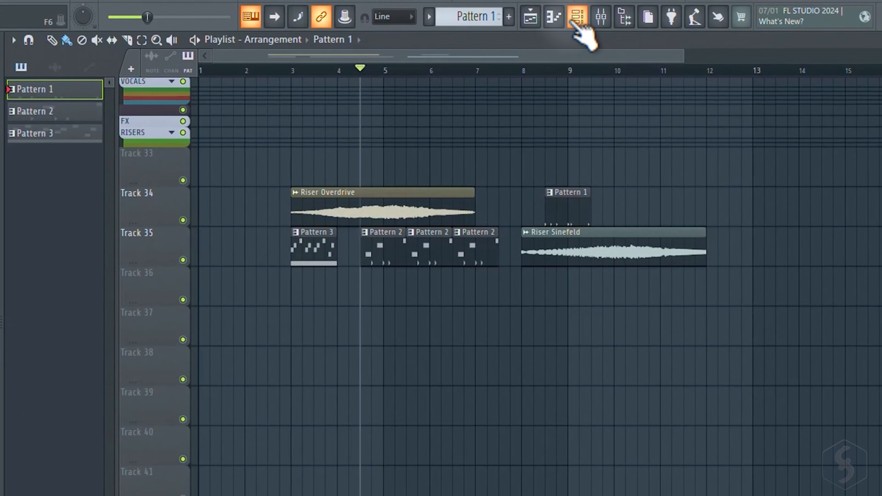
# Step: Show the Channel rack and move its window over the middle of the Playlist
pyautogui.click(577, 17)
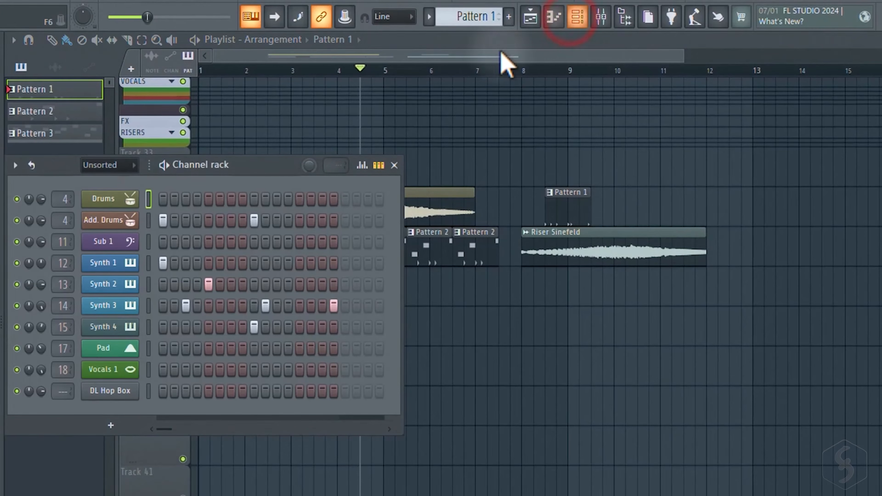
pyautogui.moveTo(254, 170); pyautogui.dragTo(469, 97)
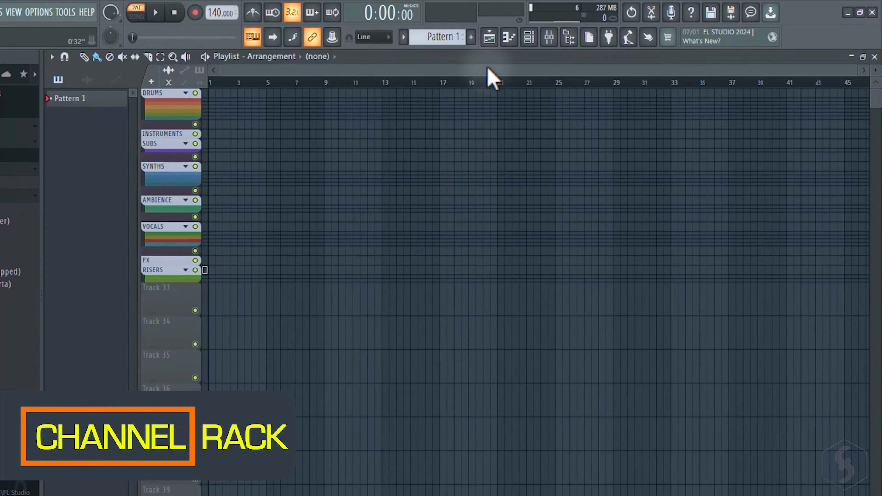
pyautogui.click(528, 38)
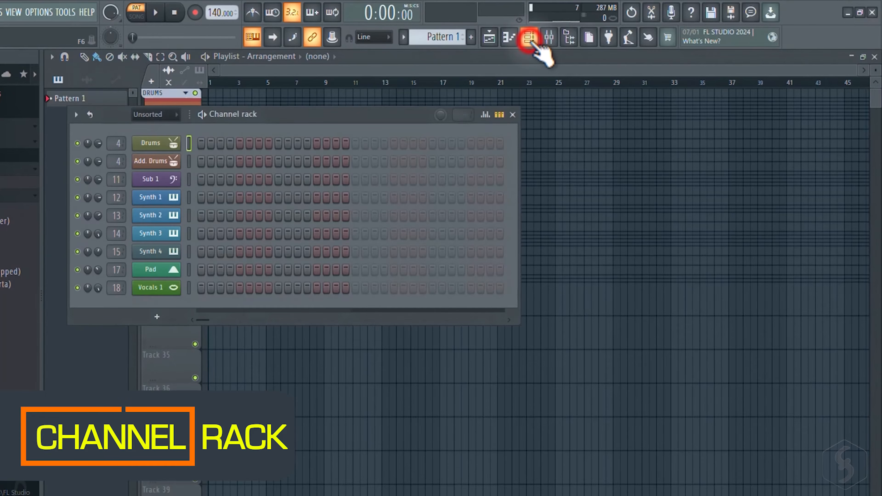
pyautogui.moveTo(349, 116); pyautogui.dragTo(500, 170)
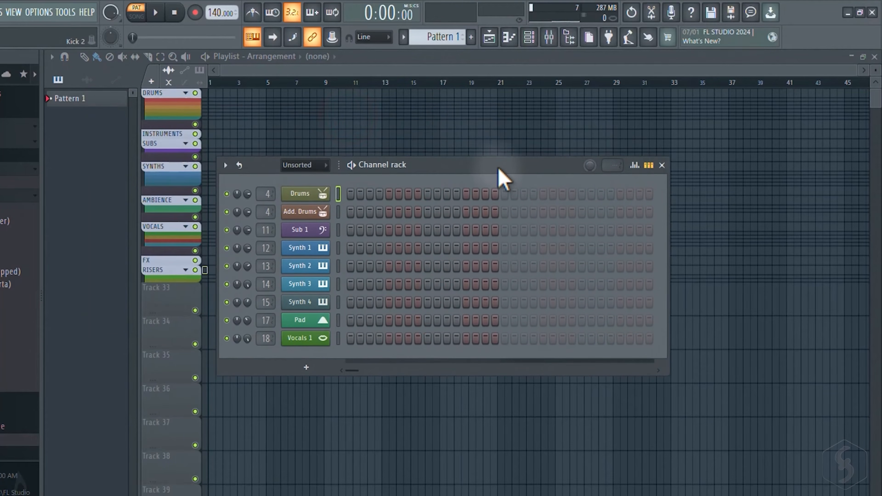
# Step: Activate steps 1, 5, 9 and 13 on the Add. Drums channel and step 1 on Vocals 1
pyautogui.click(351, 212)
pyautogui.click(389, 212)
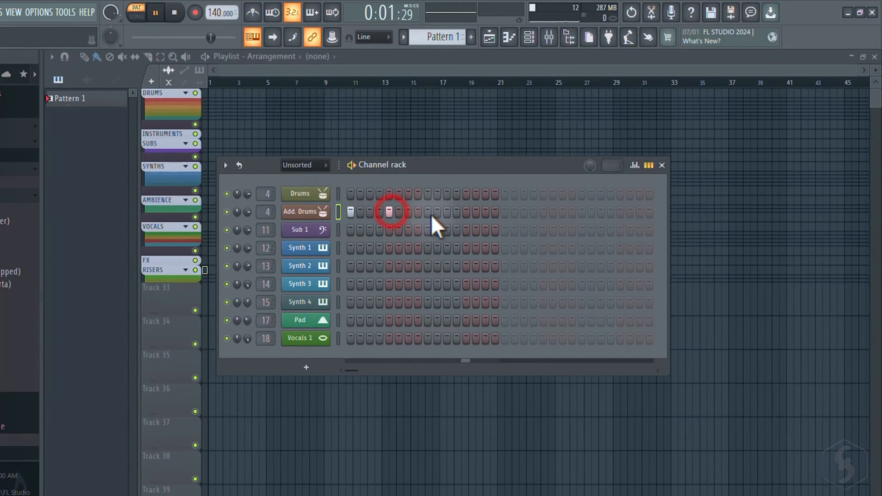
pyautogui.click(428, 212)
pyautogui.click(465, 211)
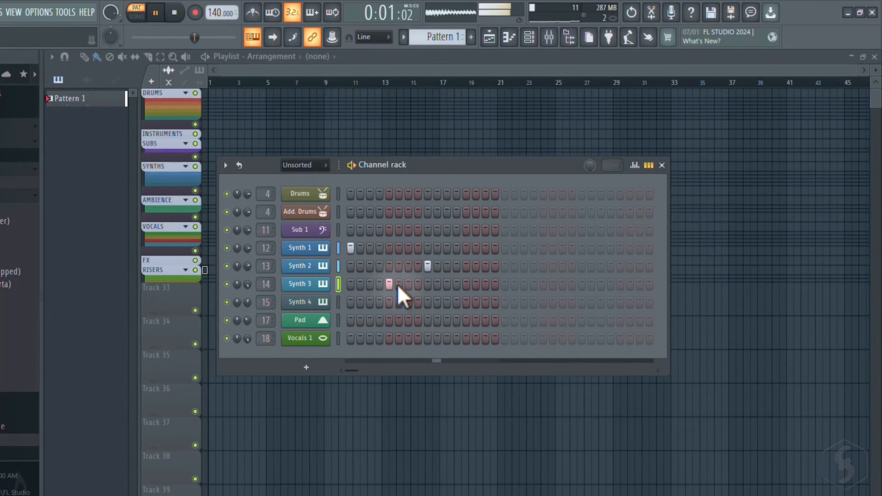
pyautogui.click(351, 338)
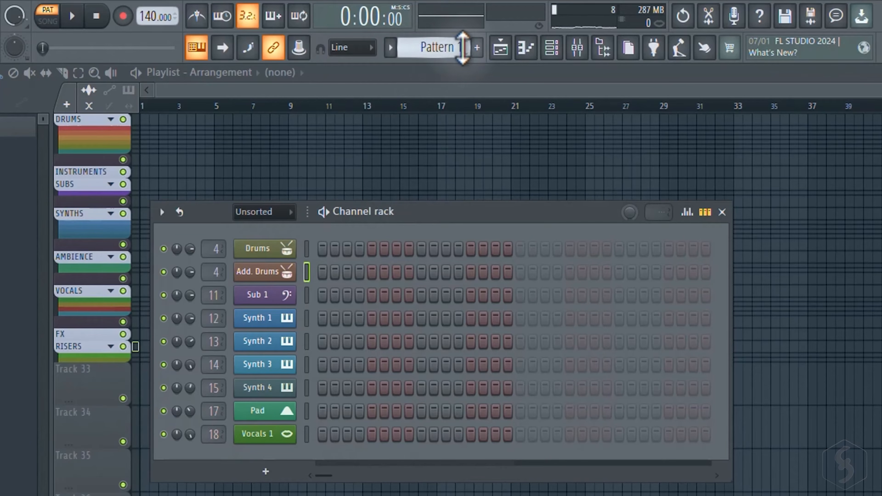
# Step: Toggle steps 1, 9, 10 and 13 on the Synth 4 channel and play the pattern to hear them
pyautogui.click(322, 387)
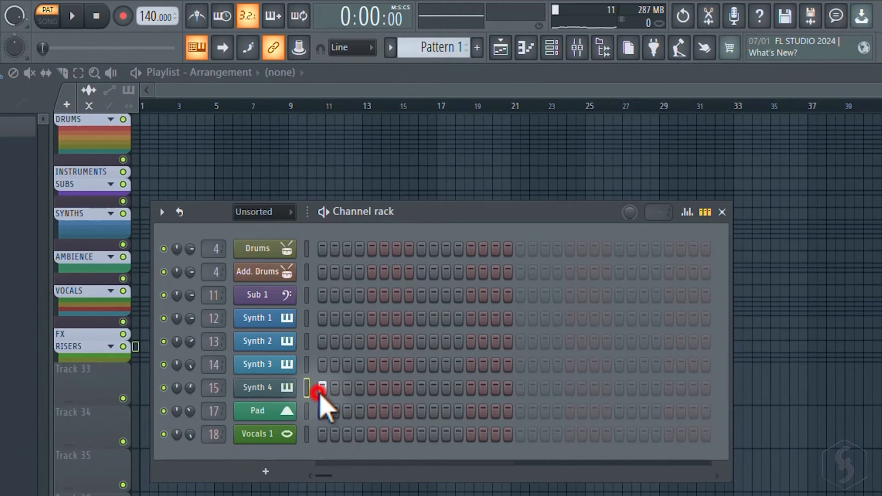
pyautogui.press('space')
pyautogui.click(422, 388)
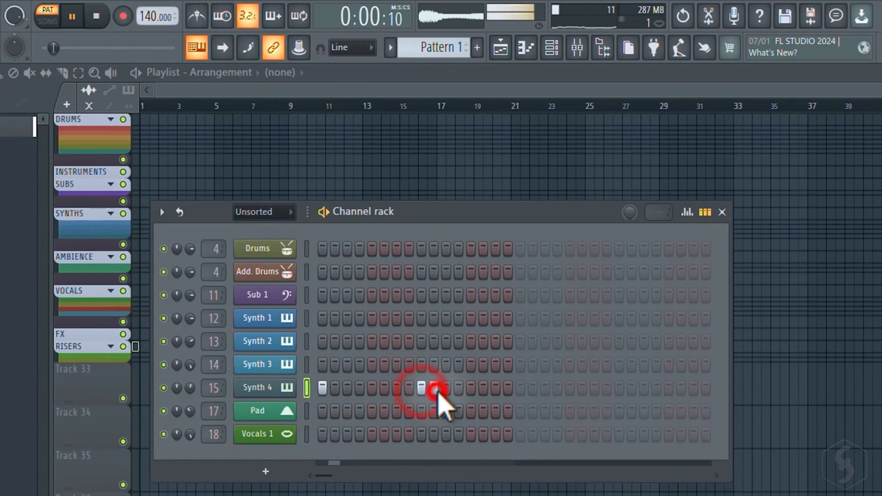
pyautogui.click(434, 388)
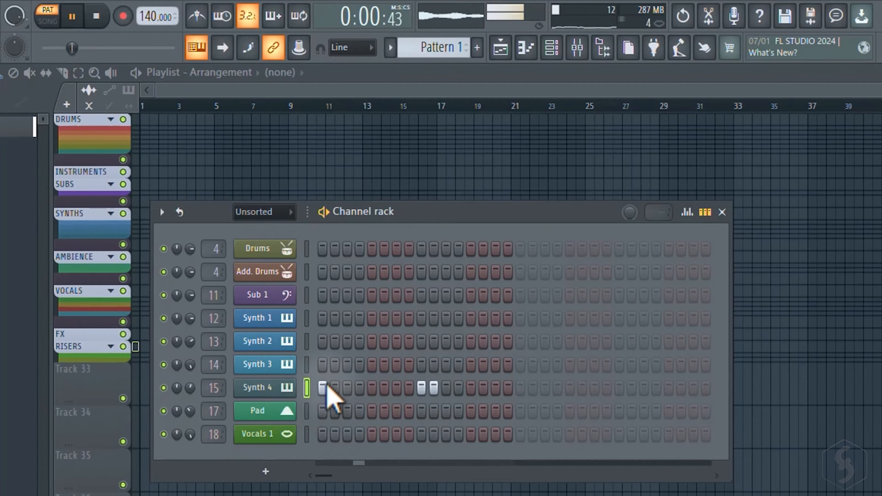
pyautogui.click(471, 390)
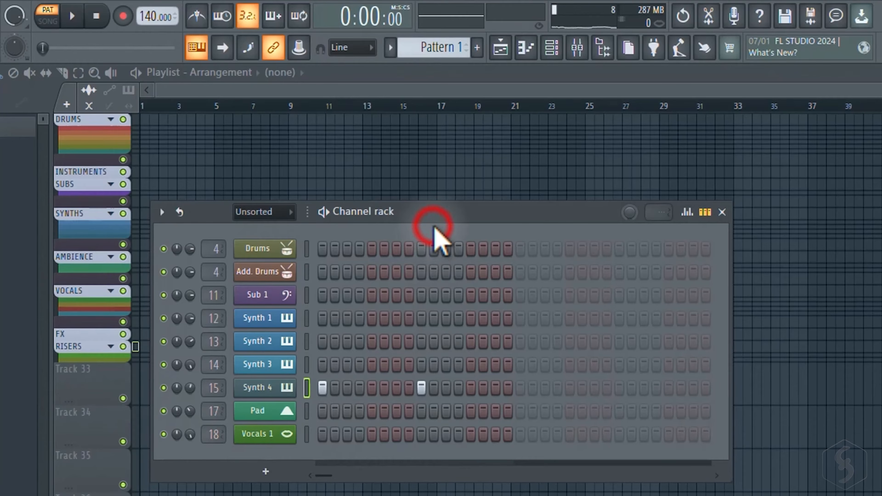
pyautogui.press('space')
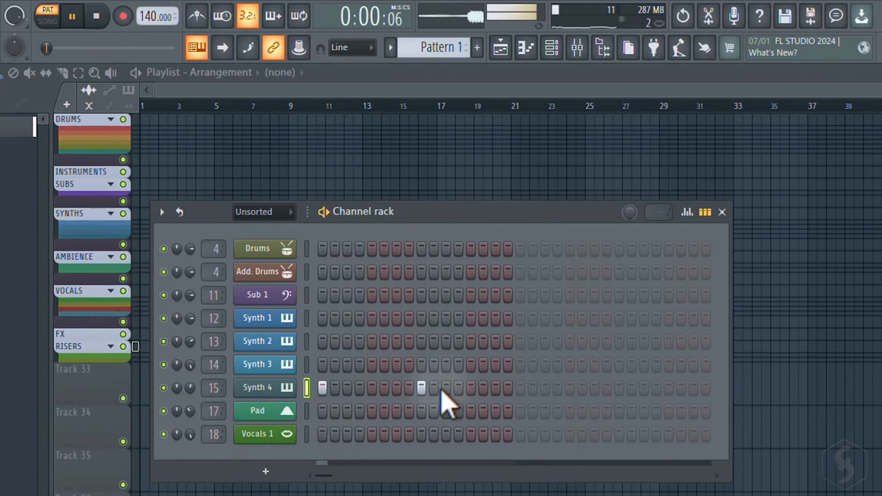
pyautogui.press('space')
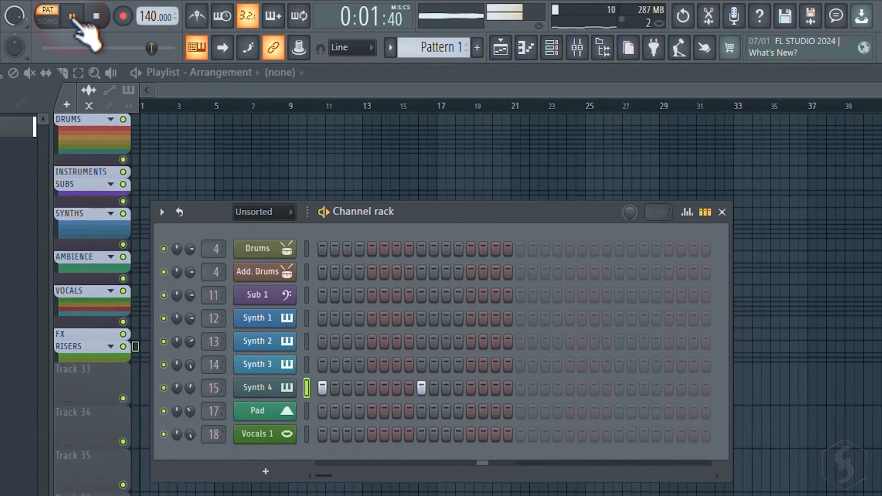
# Step: Activate steps 1, 5, 9, 11 and 13 on the Add. Drums channel and play the pattern
pyautogui.click(471, 271)
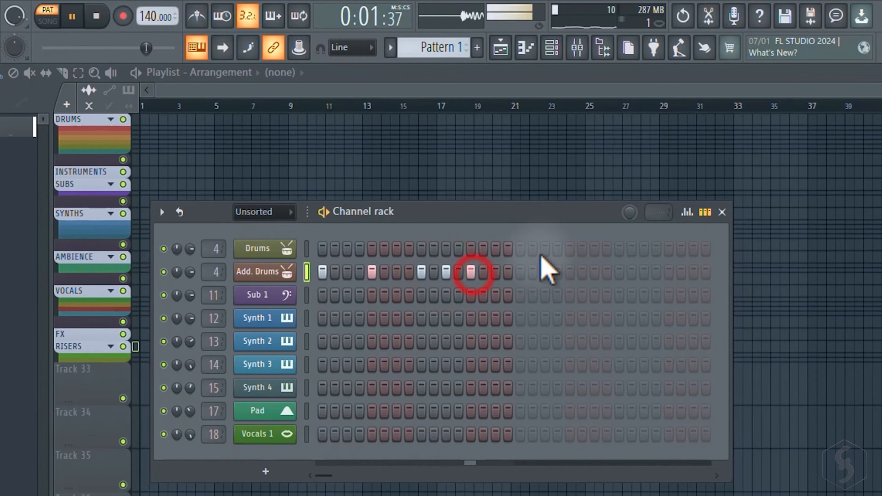
pyautogui.press('space')
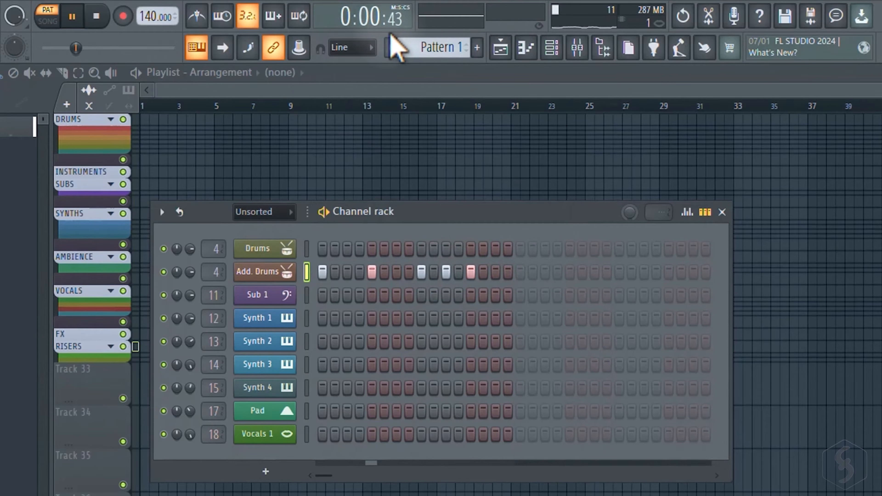
pyautogui.click(377, 21)
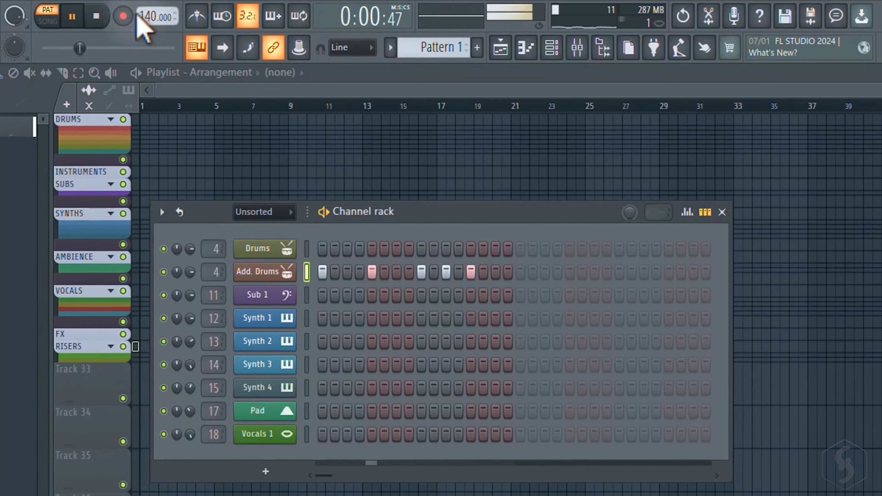
# Step: Lower the project tempo to about 94.8 BPM during playback and return it to 140 BPM
pyautogui.moveTo(161, 15); pyautogui.dragTo(164, 267)
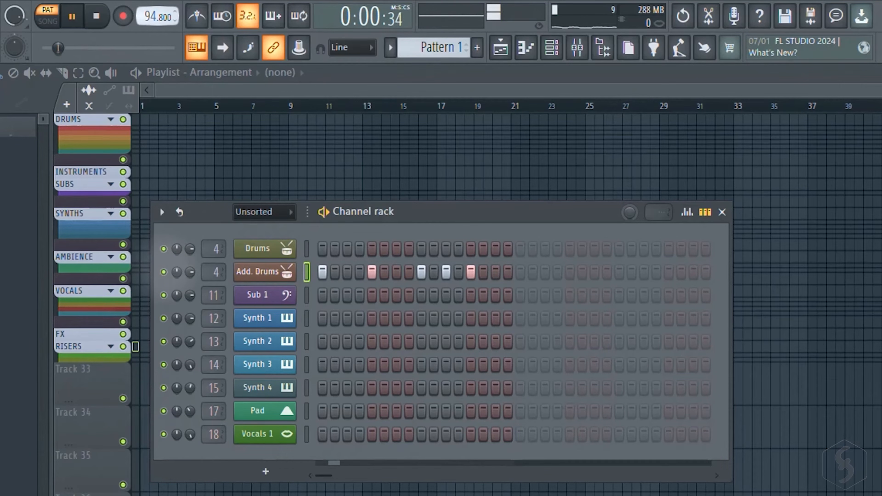
pyautogui.moveTo(164, 267); pyautogui.dragTo(161, 16)
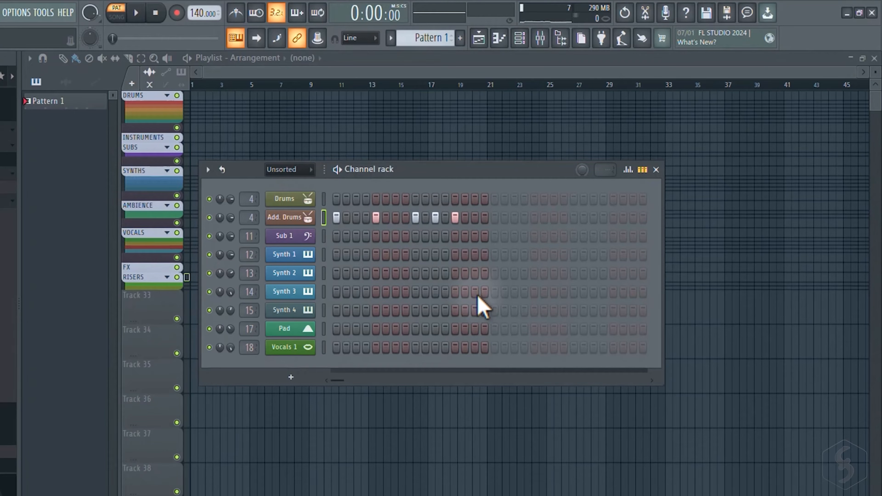
# Step: Set the time signature numerator to 6 in the project's general settings
pyautogui.click(17, 12)
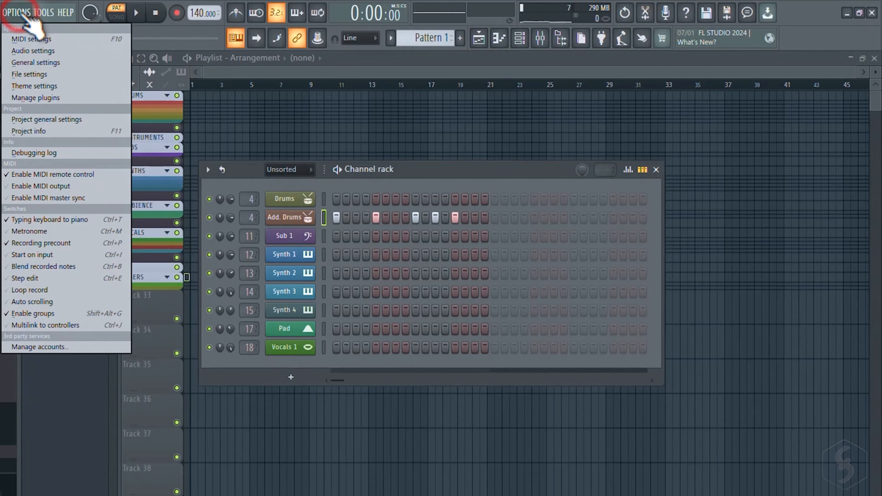
pyautogui.click(70, 121)
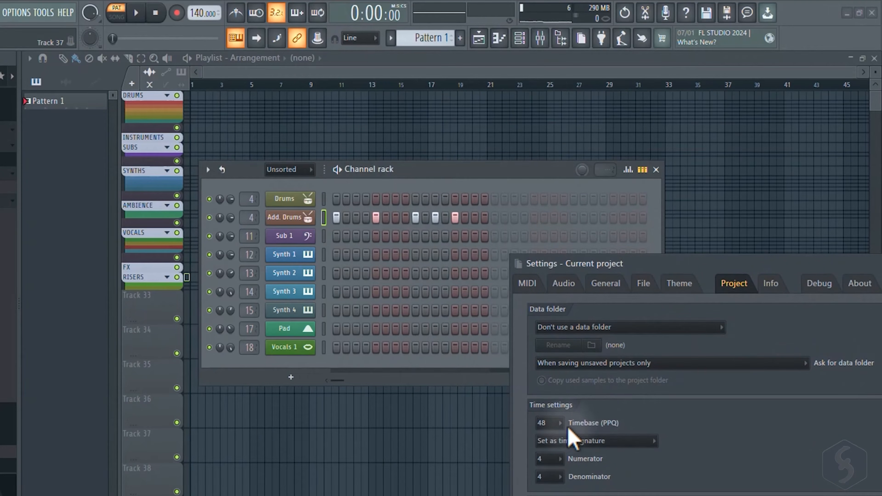
pyautogui.click(557, 458)
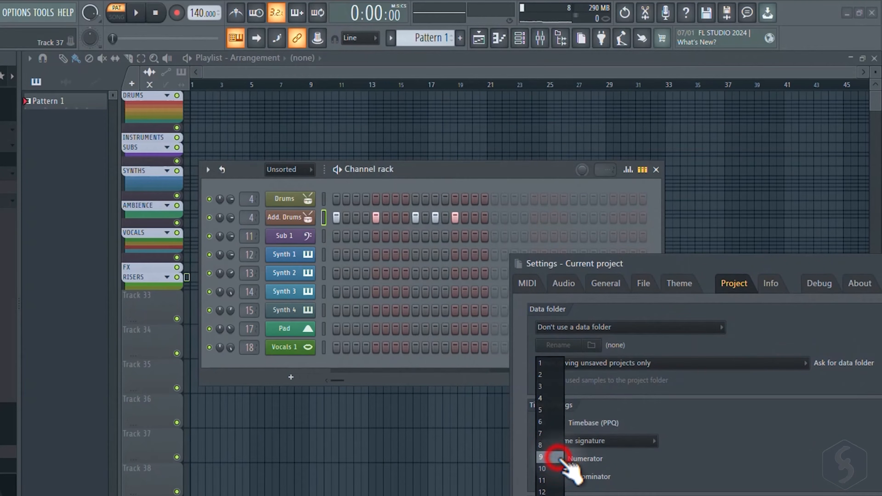
pyautogui.click(552, 420)
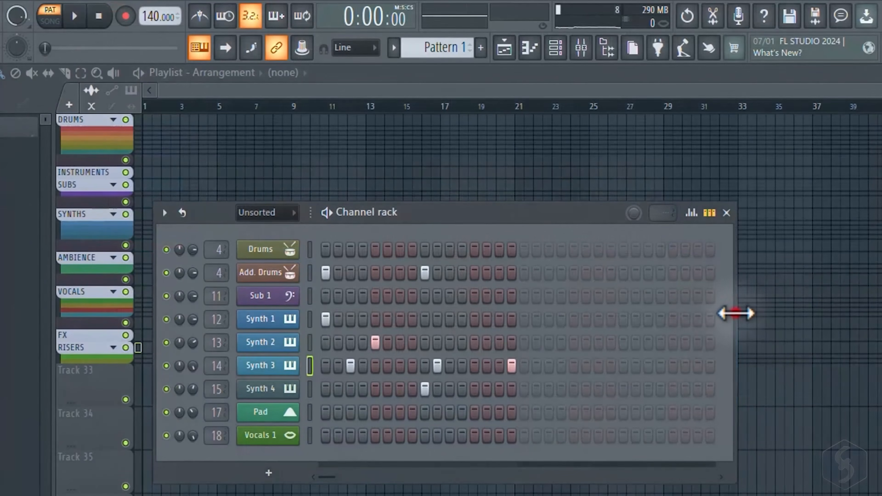
# Step: Narrow the Channel rack window and set the pattern's step count to 3
pyautogui.moveTo(736, 313); pyautogui.dragTo(593, 311)
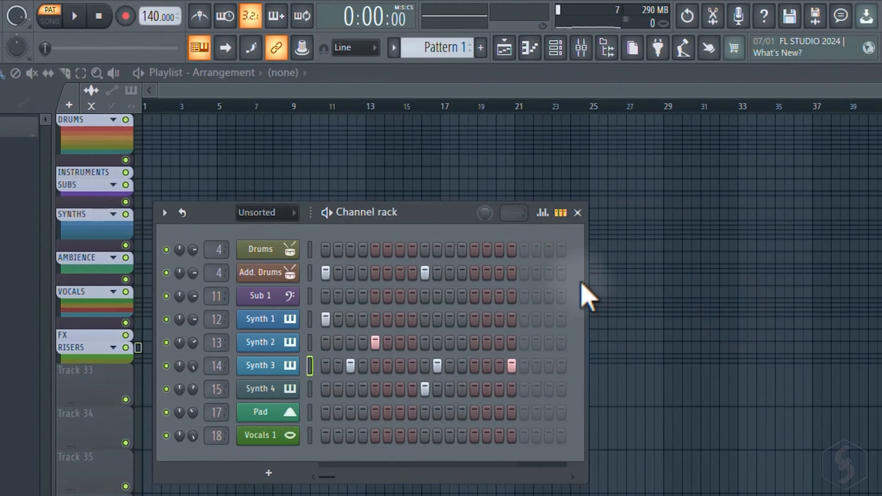
pyautogui.moveTo(509, 219); pyautogui.dragTo(508, 211)
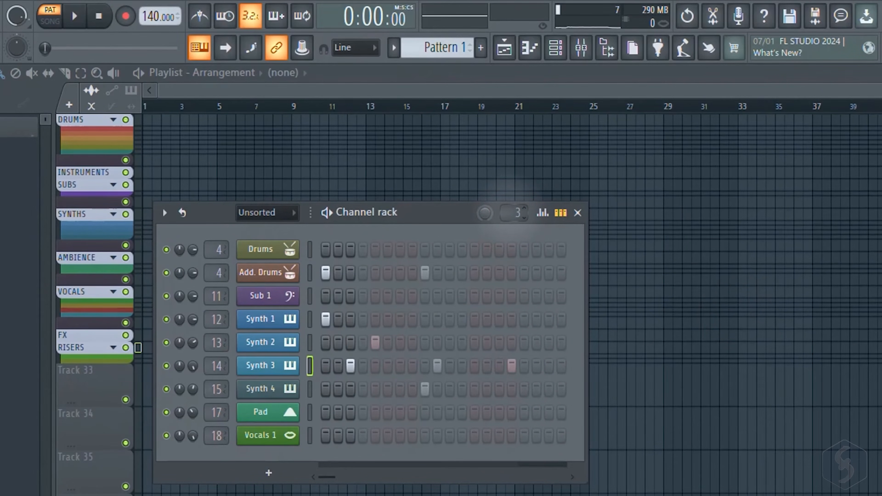
# Step: Return the pattern's step count to automatic and raise the Channel rack's swing amount while the pattern plays
pyautogui.moveTo(515, 184); pyautogui.dragTo(515, 180)
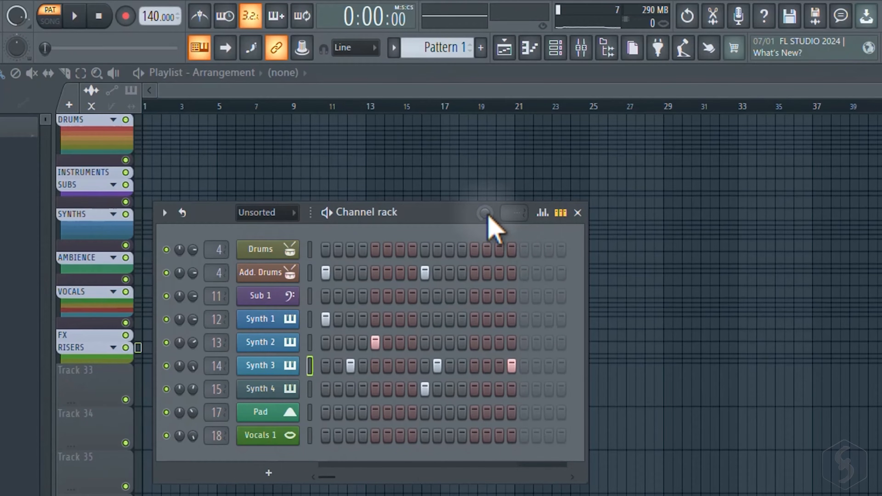
pyautogui.press('space')
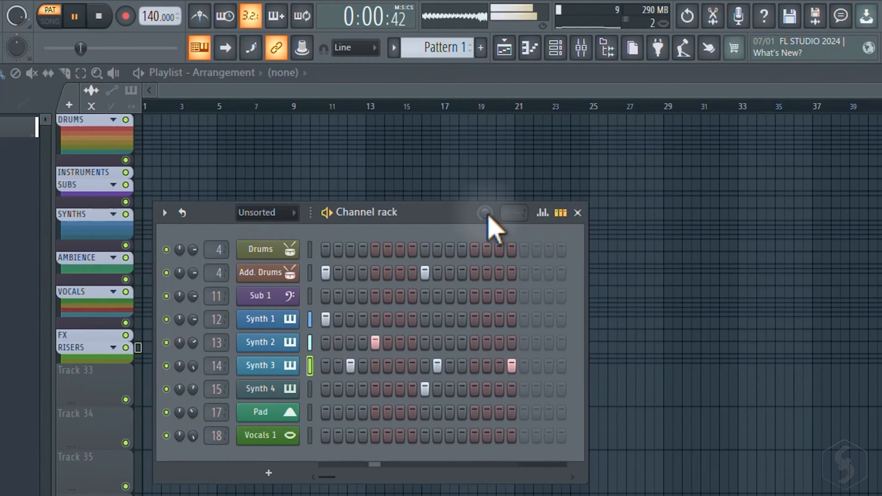
pyautogui.moveTo(486, 213); pyautogui.dragTo(506, 69)
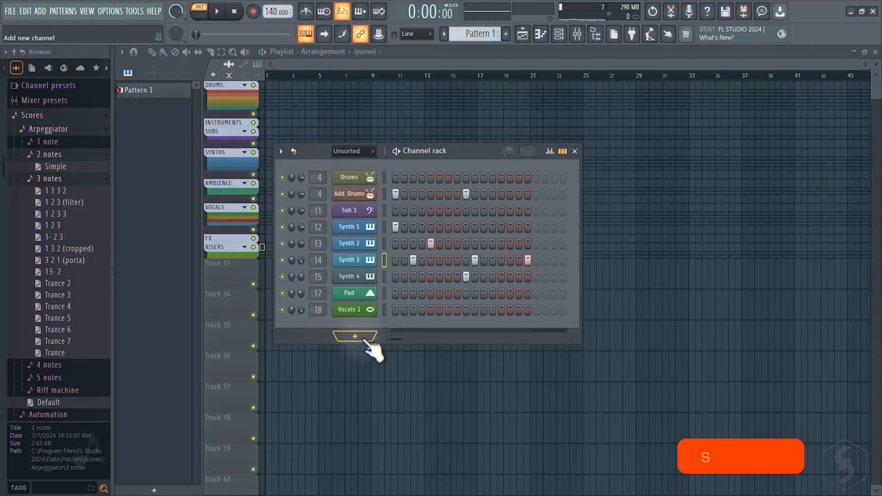
# Step: Add a Fruit Kick instrument as a new channel in the Channel rack
pyautogui.click(356, 336)
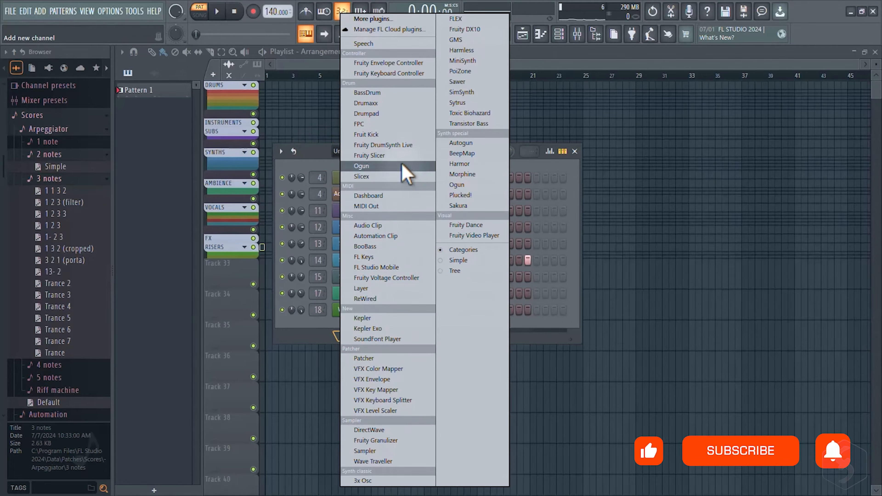
pyautogui.click(404, 134)
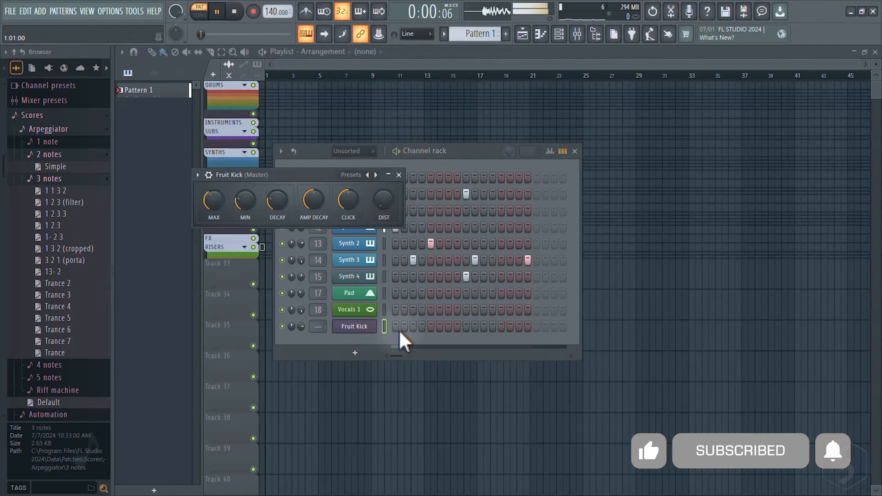
pyautogui.moveTo(396, 330); pyautogui.dragTo(439, 336)
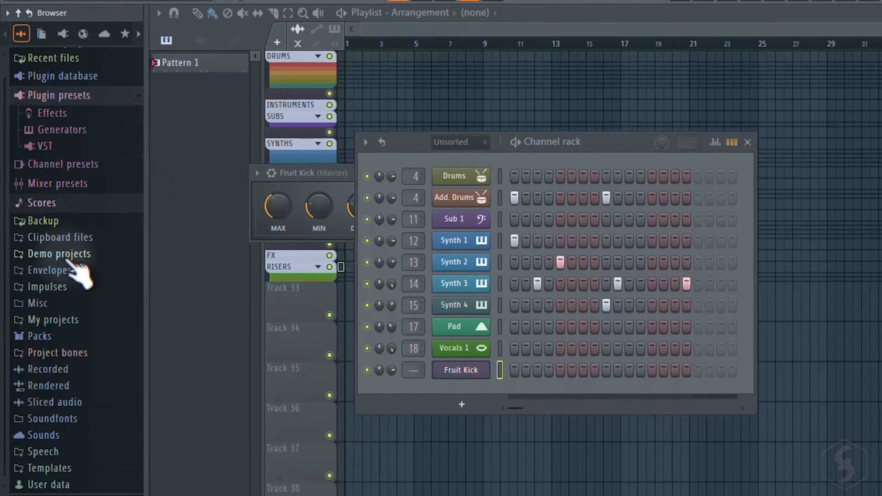
# Step: Browse the Exteriors folder of the Impulses library and preview several of its samples
pyautogui.click(46, 287)
pyautogui.click(59, 336)
pyautogui.click(79, 294)
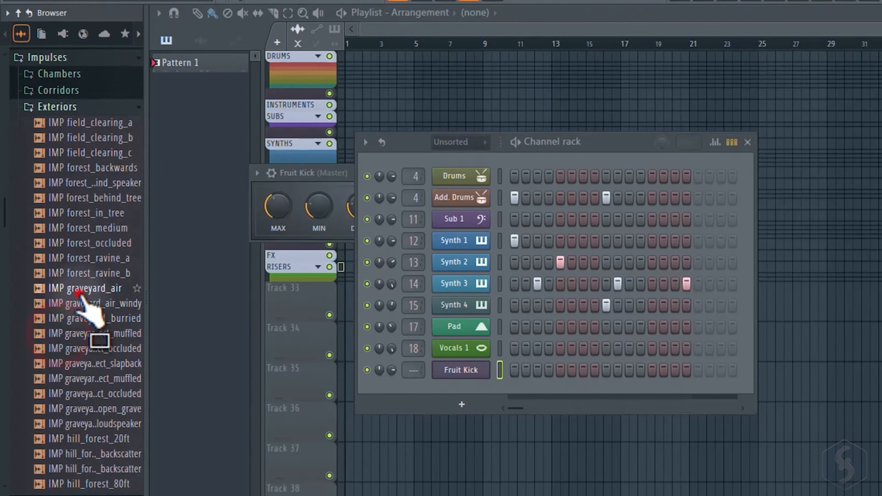
pyautogui.click(89, 234)
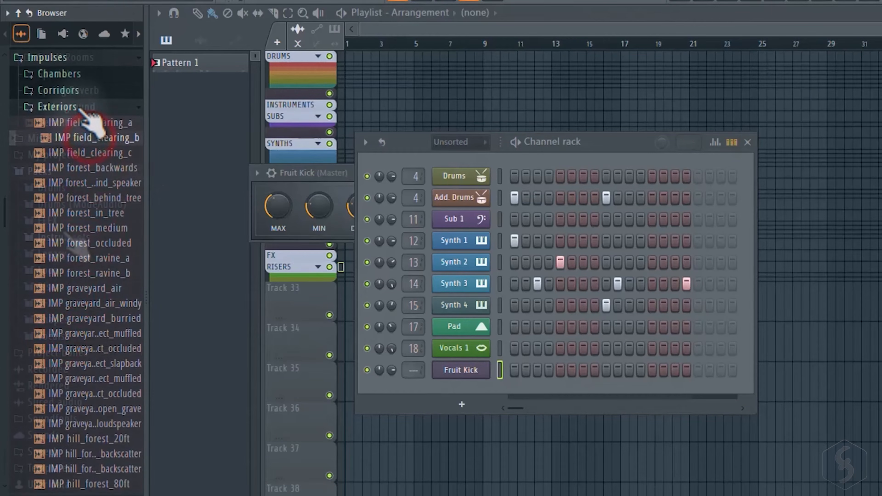
# Step: Preview hat samples from the Drums pack and the DL Electron and DL Hop Box loops from the Loops pack
pyautogui.click(52, 191)
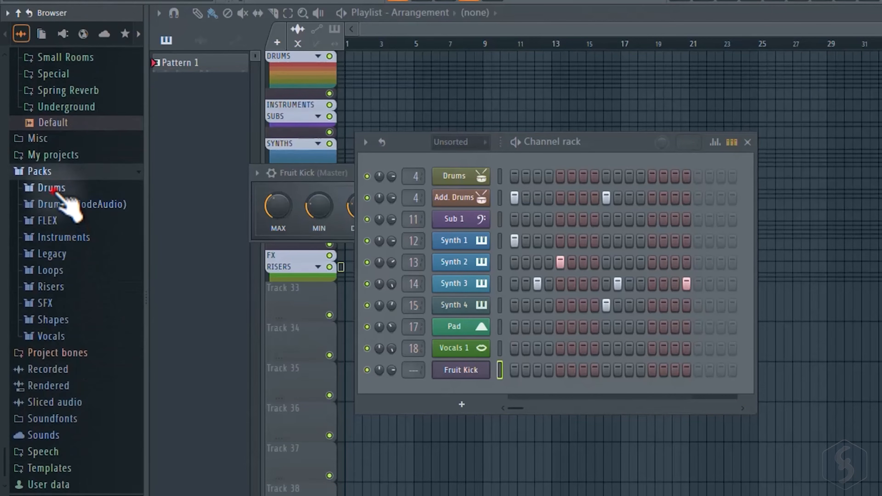
pyautogui.click(61, 295)
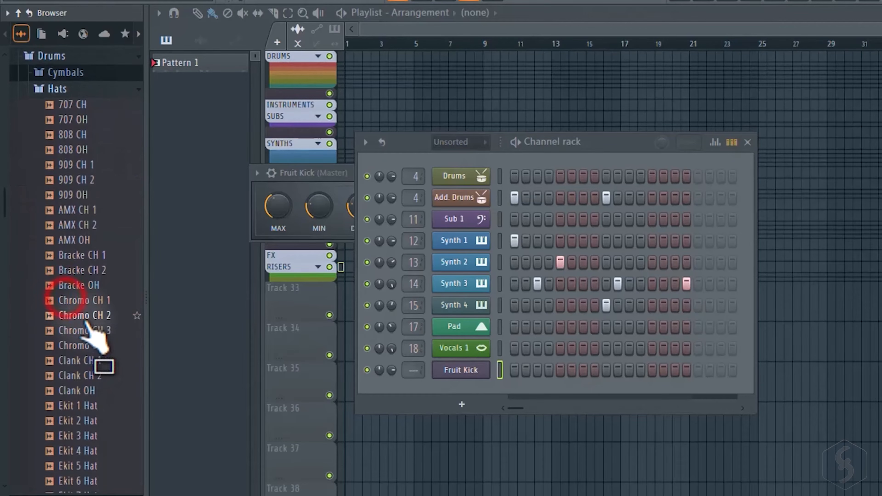
pyautogui.click(82, 315)
pyautogui.click(75, 362)
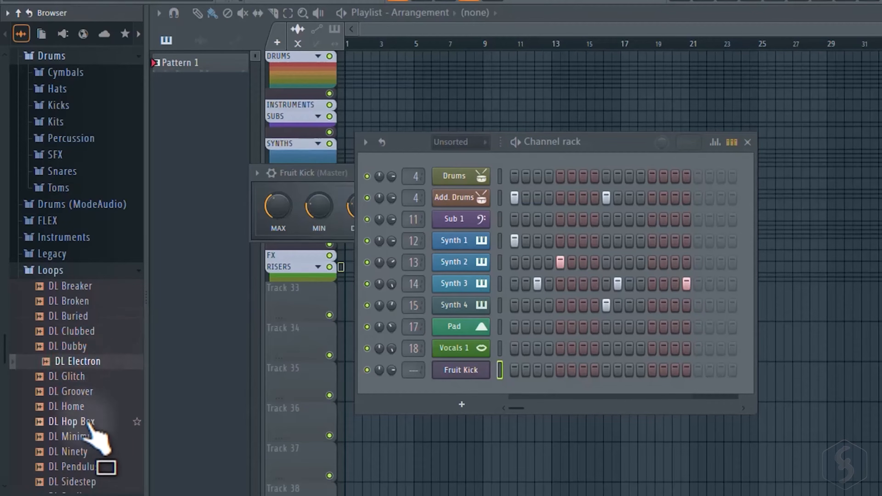
pyautogui.click(69, 421)
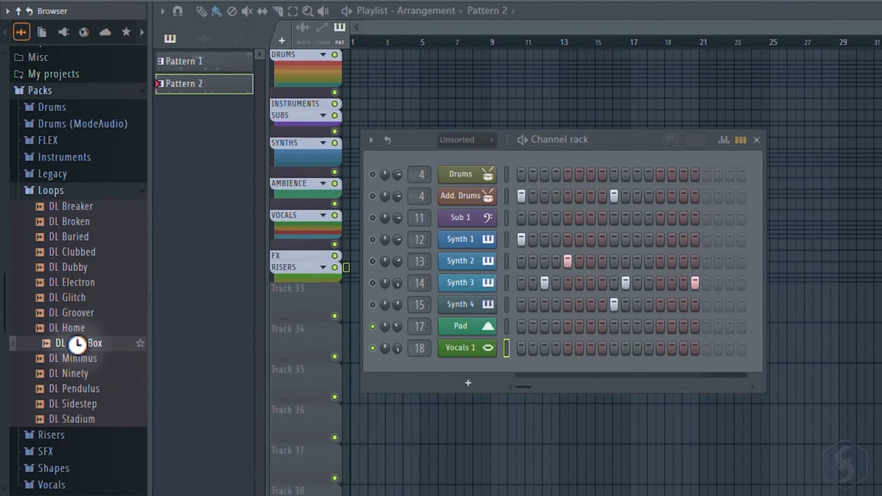
# Step: Add the DL Hop Box loop as a new Channel rack channel and trigger it on step 1
pyautogui.moveTo(80, 347); pyautogui.dragTo(469, 363)
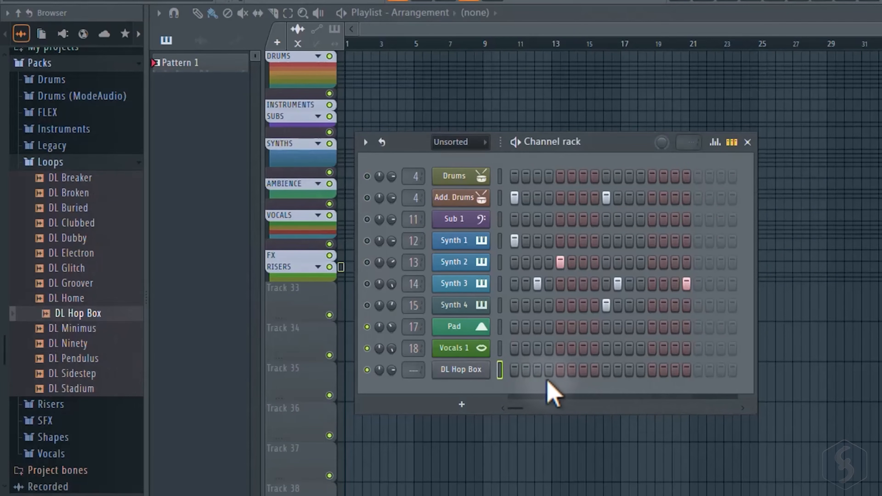
pyautogui.click(515, 371)
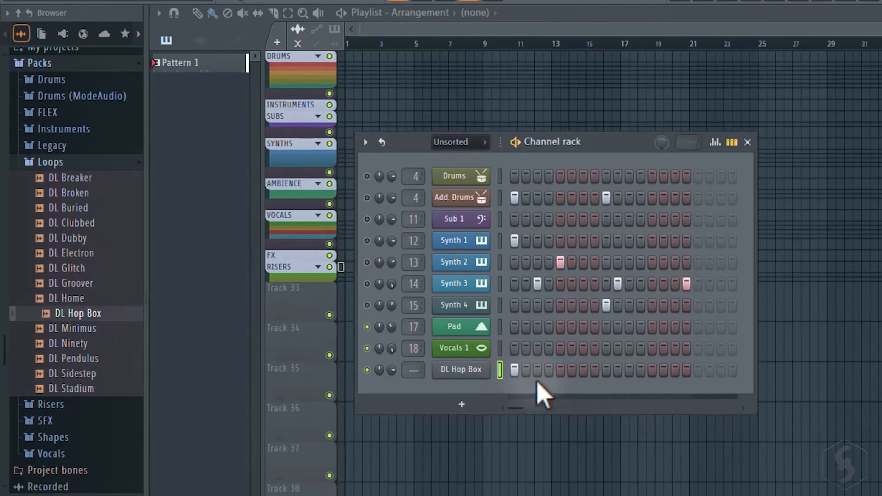
pyautogui.moveTo(542, 375); pyautogui.dragTo(572, 374)
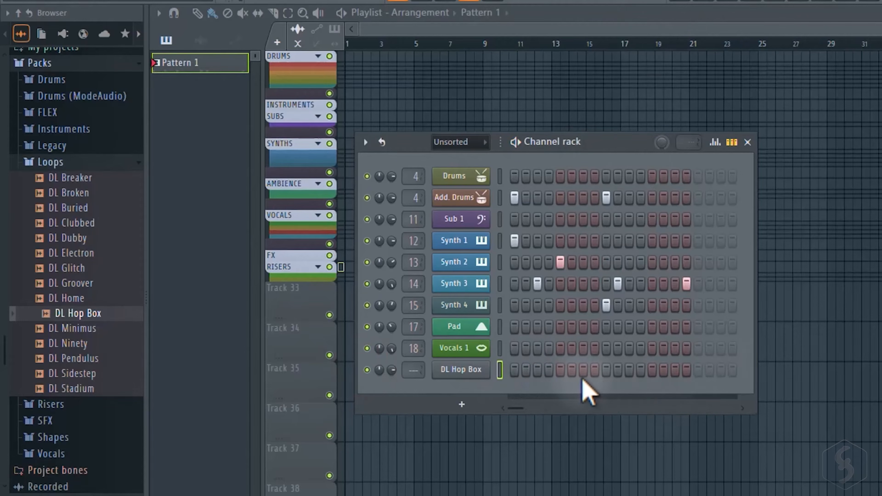
# Step: Look through the Synth 3 channel's options and open the sampler settings of the DL Hop Box channel
pyautogui.rightClick(454, 284)
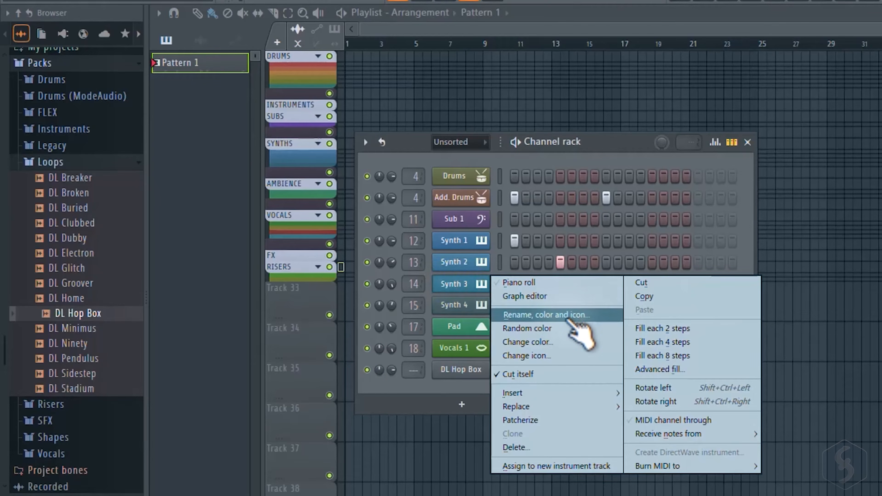
pyautogui.click(480, 393)
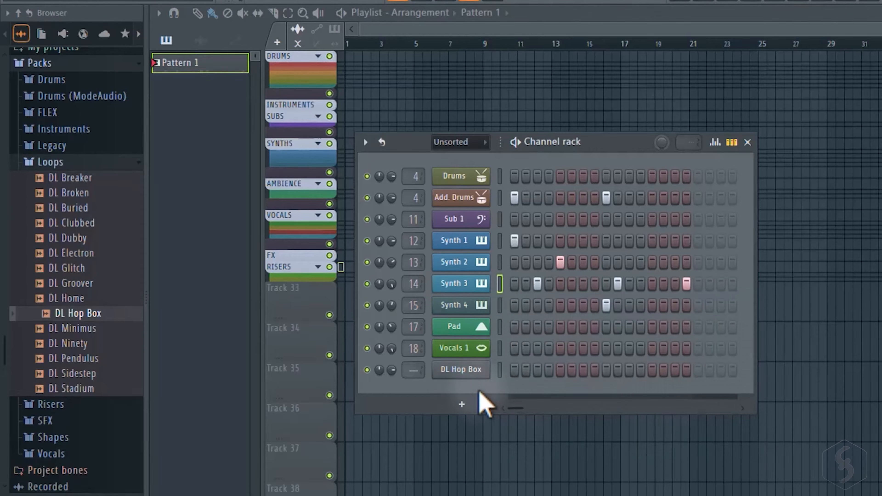
pyautogui.click(478, 375)
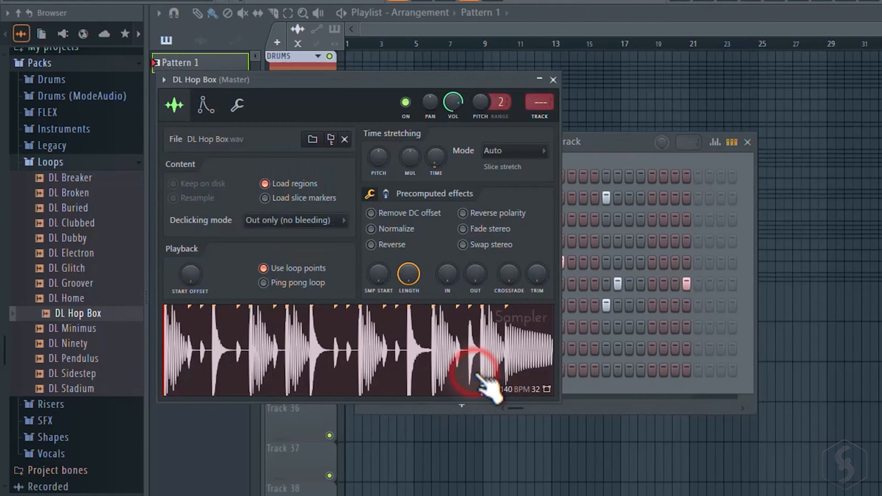
pyautogui.moveTo(212, 323); pyautogui.dragTo(491, 280)
# Step: Open the Synth 3 channel's instrument and audition several notes on its built-in keyboard
pyautogui.click(465, 284)
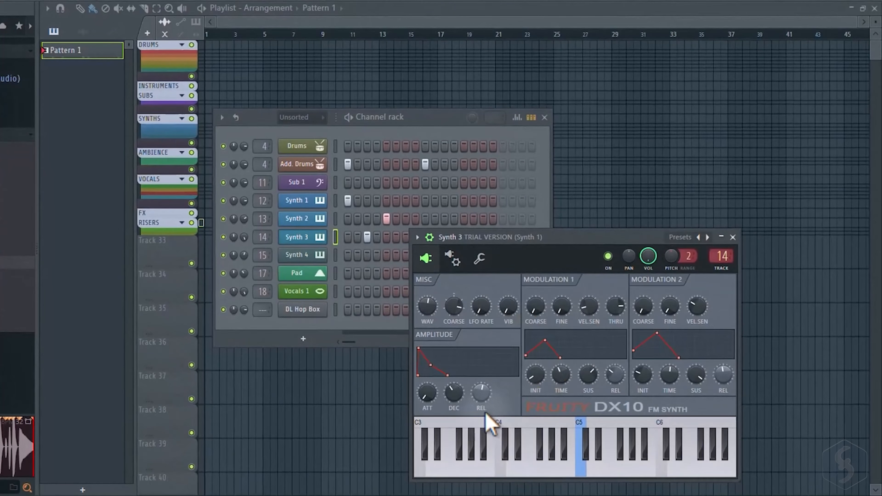
pyautogui.click(477, 456)
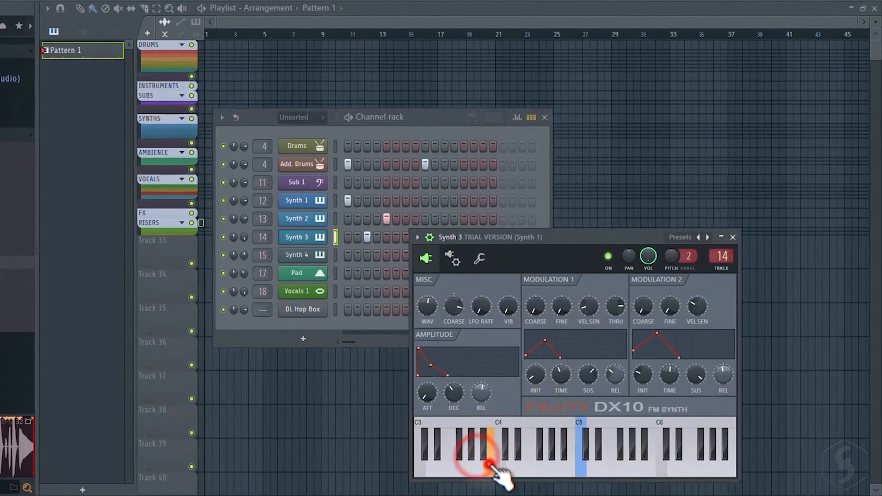
pyautogui.click(515, 465)
pyautogui.click(636, 466)
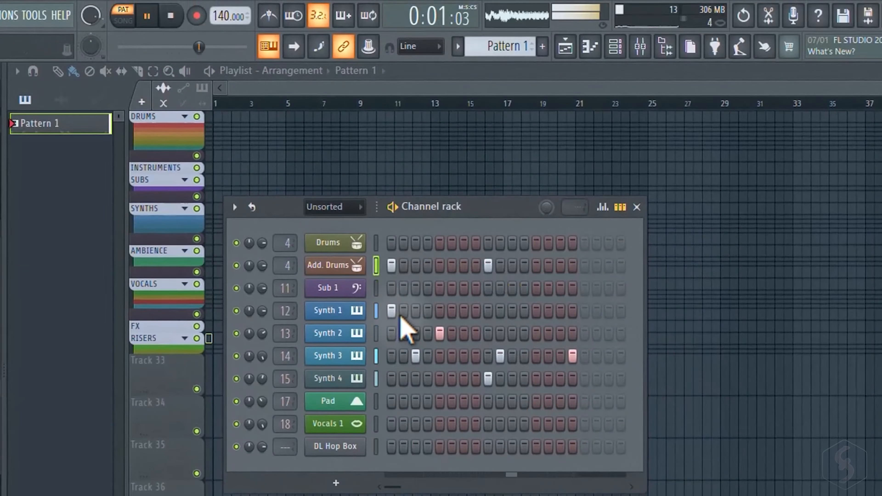
# Step: Toggle the Synth 1 channel off and on and adjust its panning and volume during playback
pyautogui.click(236, 311)
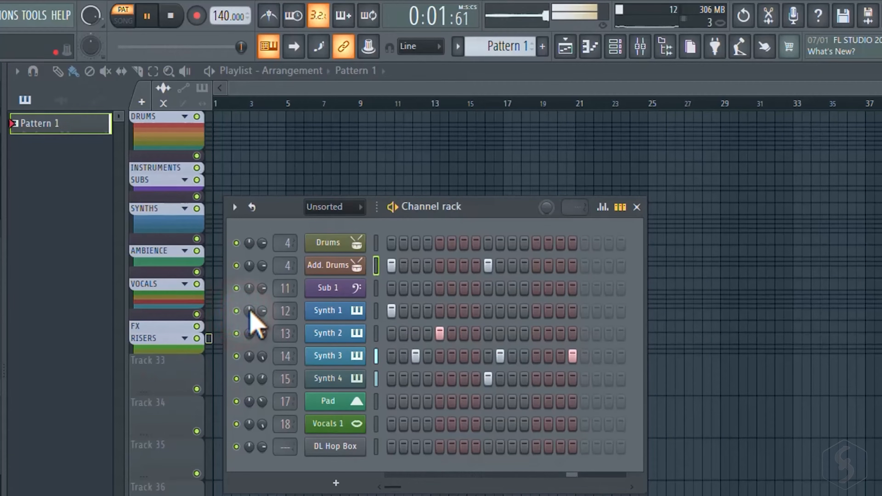
pyautogui.moveTo(249, 311); pyautogui.dragTo(259, 385)
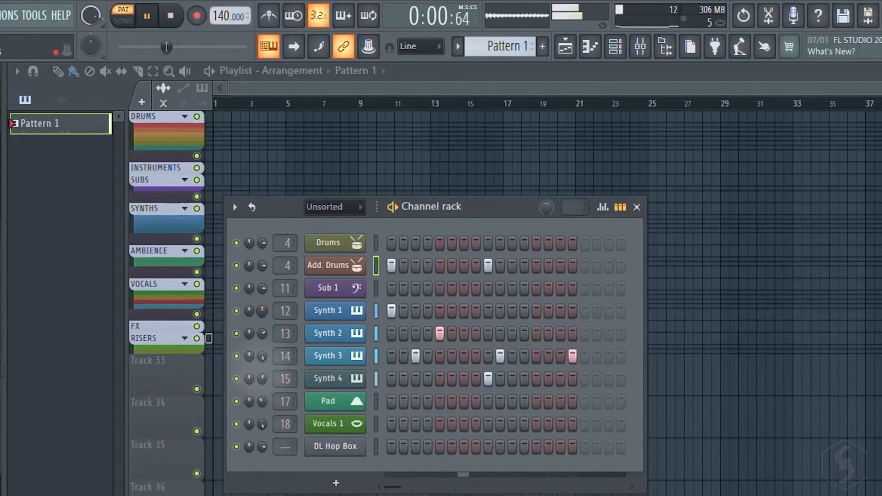
pyautogui.press('space')
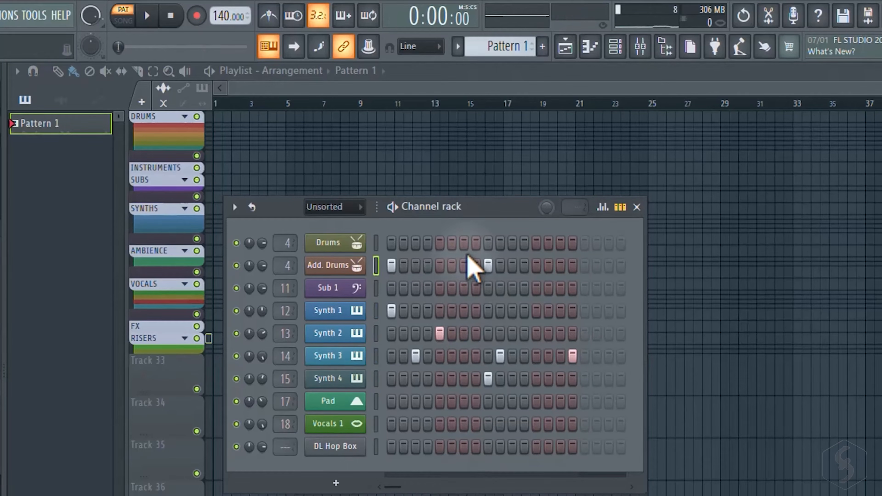
# Step: Move the Channel rack higher, then add a new pattern and switch between Pattern 1 and the empty patterns
pyautogui.moveTo(499, 209); pyautogui.dragTo(497, 137)
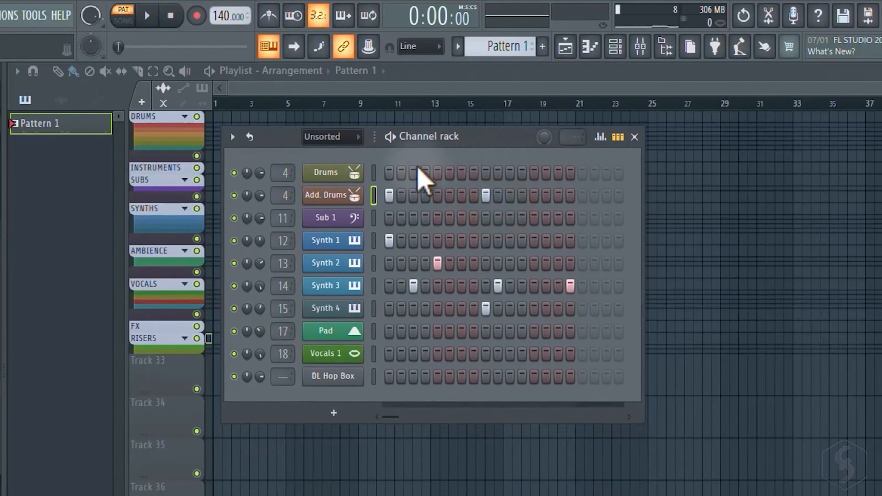
pyautogui.click(542, 46)
pyautogui.click(560, 64)
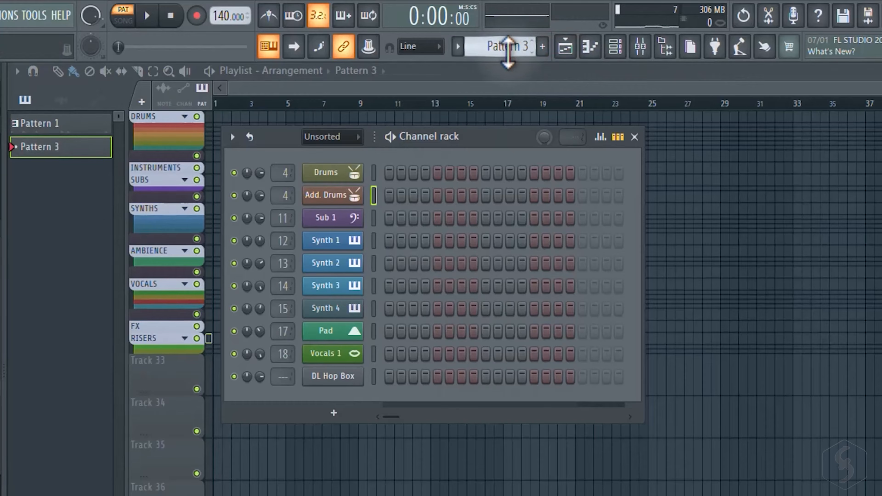
pyautogui.scroll(-1, 508, 53)
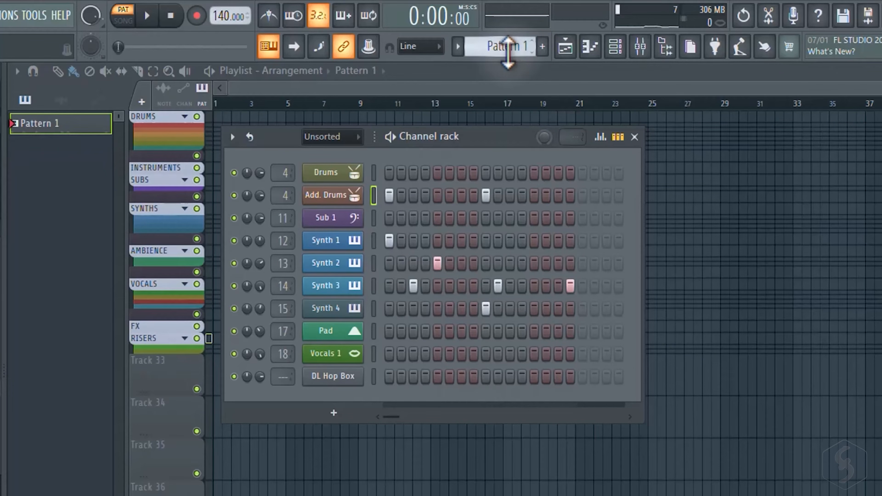
pyautogui.scroll(1, 507, 53)
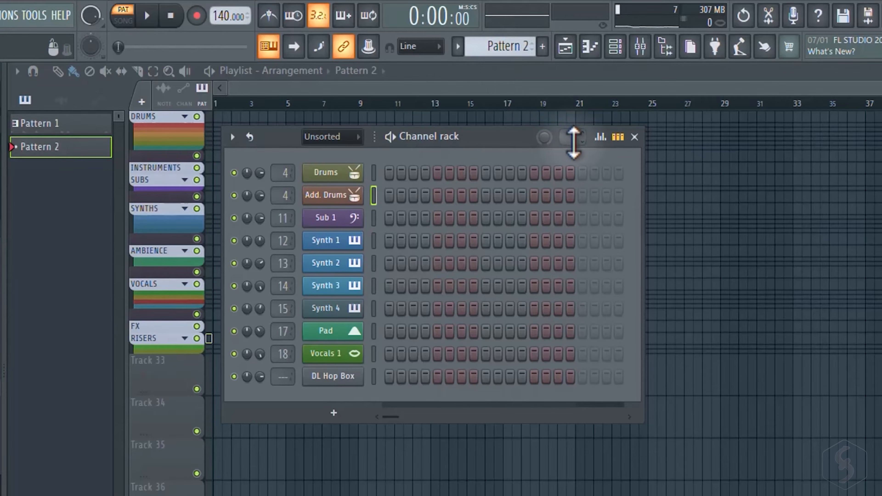
# Step: Set Pattern 2's step count to 10 and return it to automatic
pyautogui.moveTo(573, 141); pyautogui.dragTo(573, 153)
pyautogui.moveTo(575, 107); pyautogui.dragTo(574, 98)
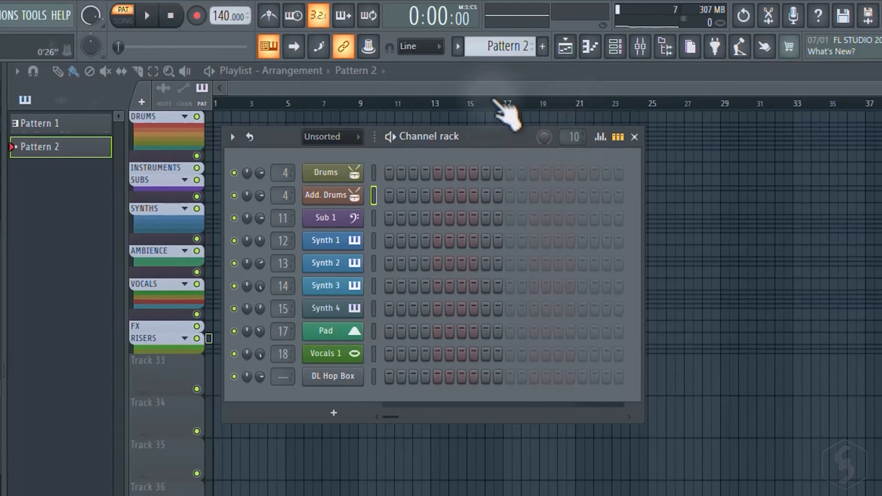
pyautogui.moveTo(510, 56); pyautogui.dragTo(510, 61)
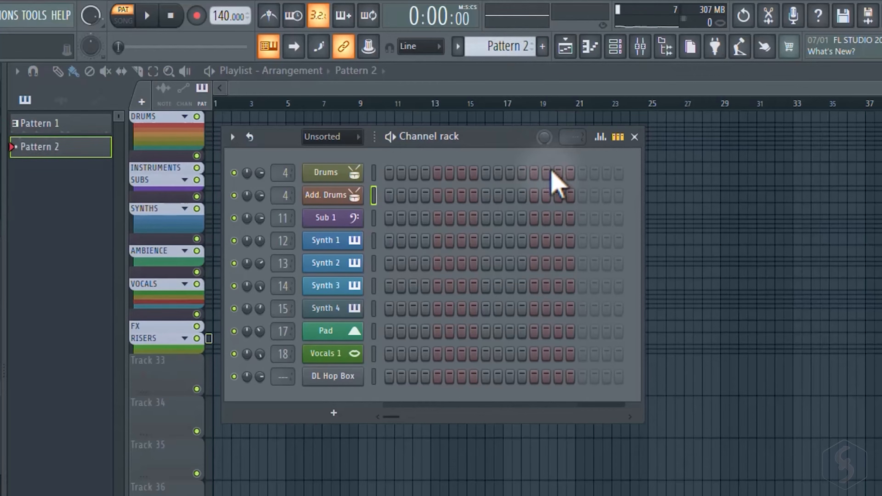
# Step: Select Pattern 1 from the pattern list, return to Pattern 2, and activate steps 5, 9 and 11 on its Synth 2 channel
pyautogui.click(459, 47)
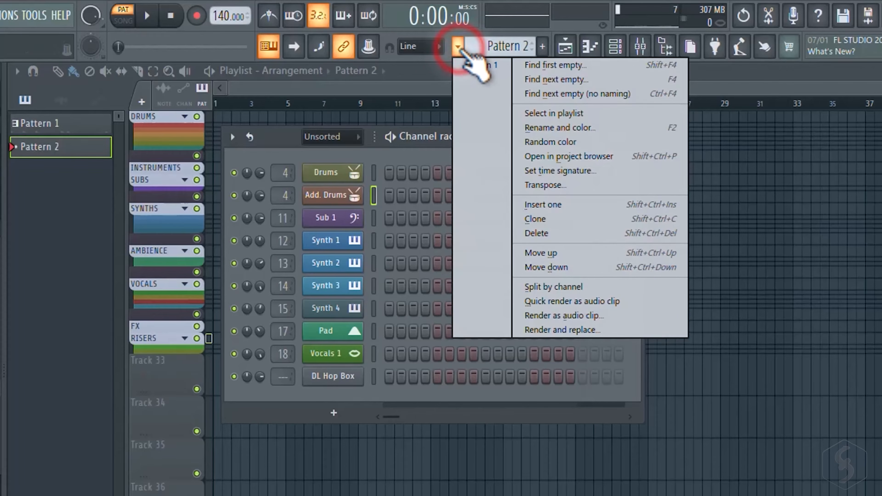
pyautogui.click(478, 65)
pyautogui.click(486, 263)
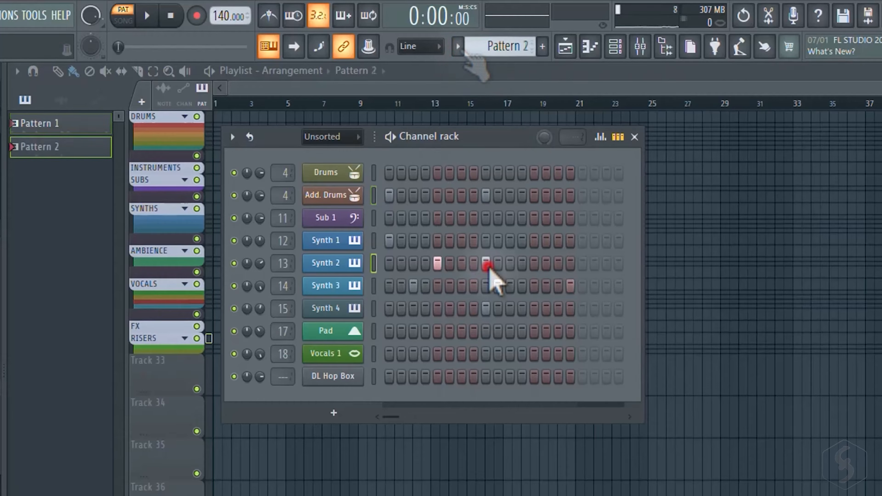
pyautogui.click(510, 263)
pyautogui.press('space')
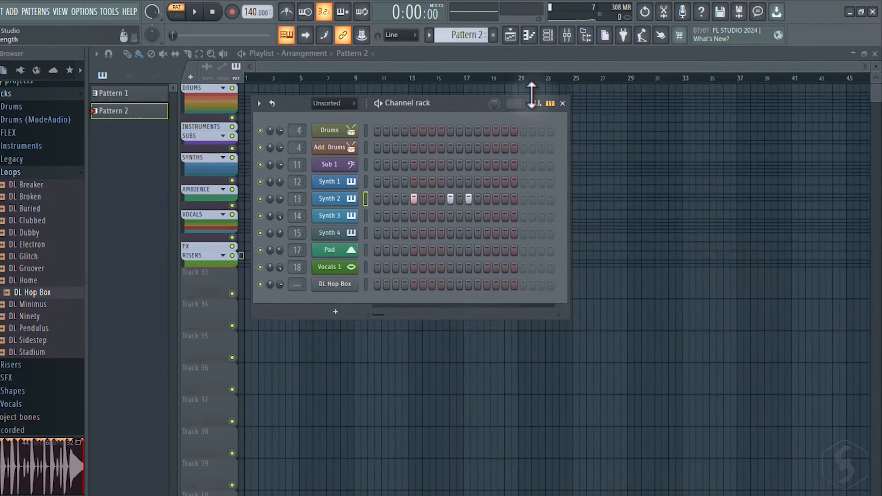
# Step: Open the Piano roll and switch its target channel from Synth 2 to DL Hop Box
pyautogui.click(530, 35)
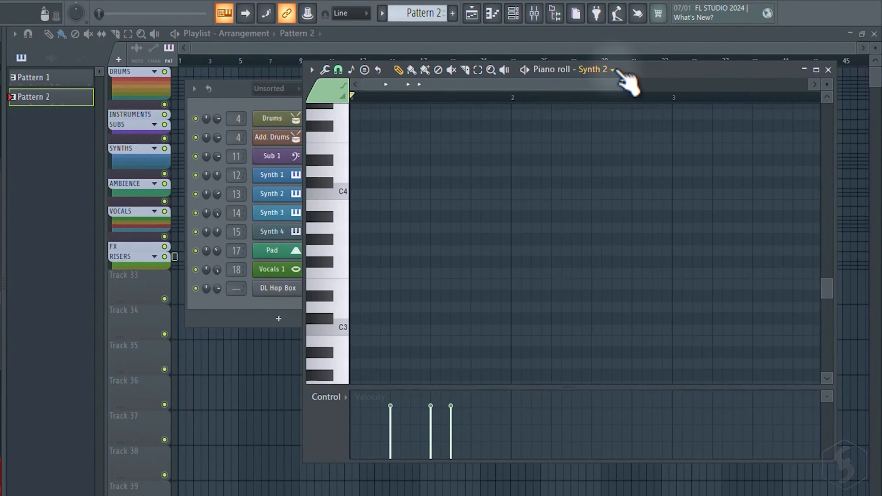
pyautogui.click(636, 114)
pyautogui.click(625, 257)
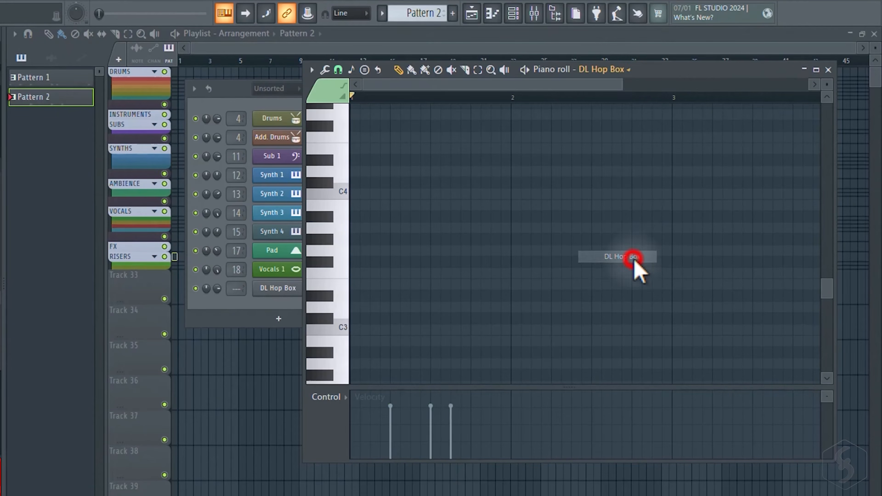
# Step: Preview several pitches of the DL Hop Box sample on the Piano roll keyboard
pyautogui.click(338, 154)
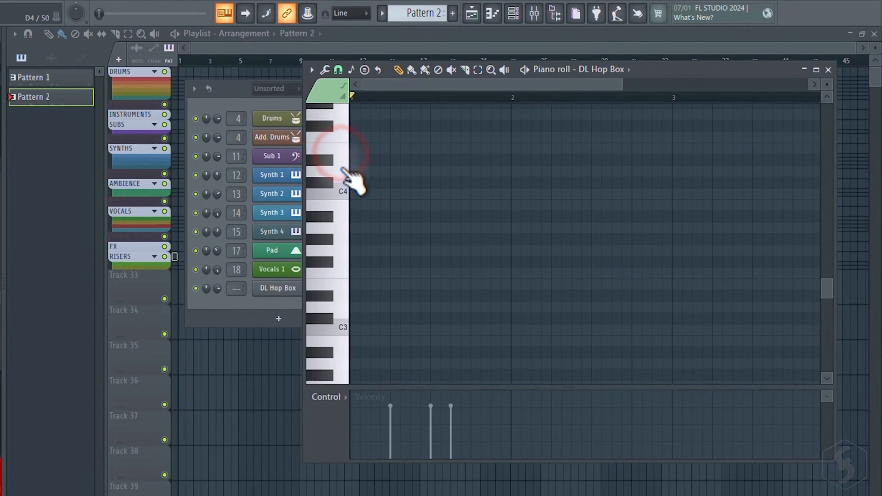
pyautogui.click(338, 171)
pyautogui.click(337, 225)
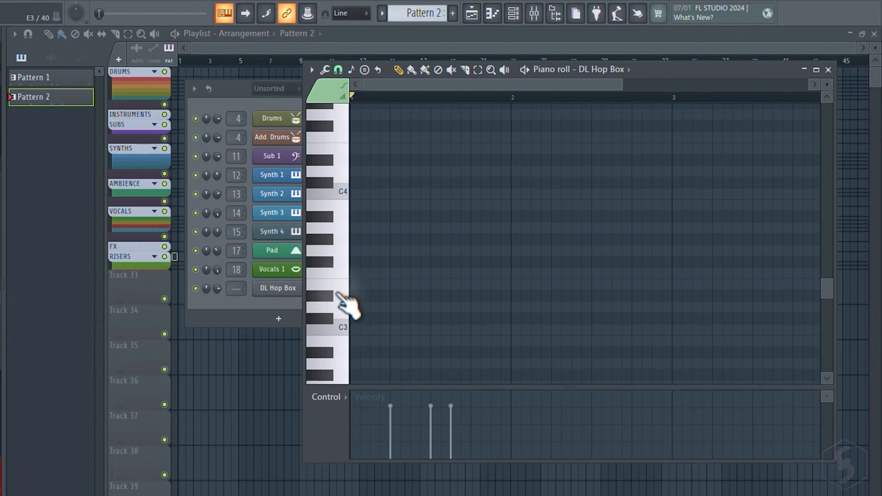
# Step: Switch the Piano roll's target channel to Synth 2 and preview a range of its keys
pyautogui.click(623, 69)
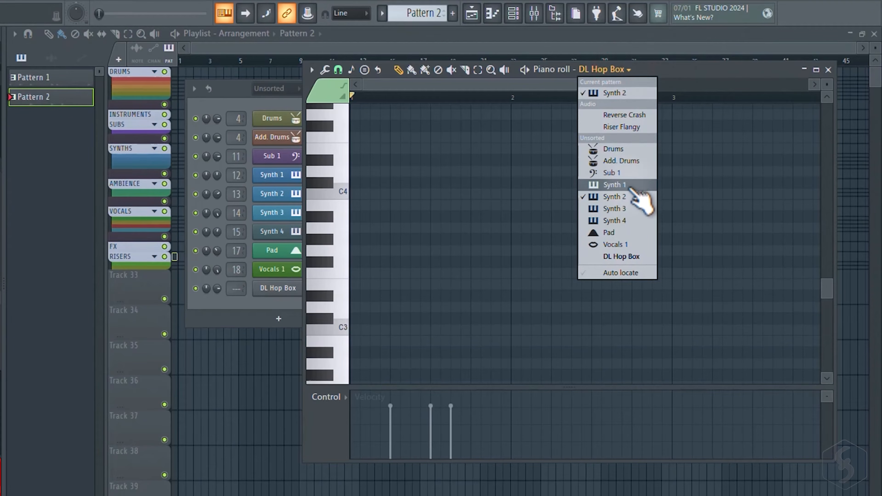
pyautogui.click(625, 196)
pyautogui.moveTo(345, 177)
pyautogui.mouseDown()
pyautogui.moveTo(337, 172)
pyautogui.moveTo(343, 274)
pyautogui.mouseUp()
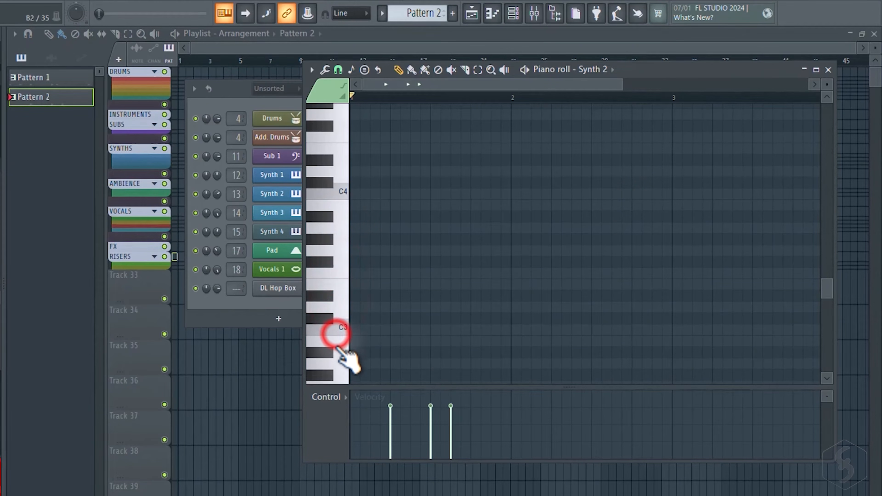
pyautogui.moveTo(336, 347); pyautogui.dragTo(335, 351)
# Step: Switch the Piano roll to the Add. Drums channel and preview its named drum sounds, including Op. Hi-Hat, Crash and Cl. Hi-Hat
pyautogui.click(613, 69)
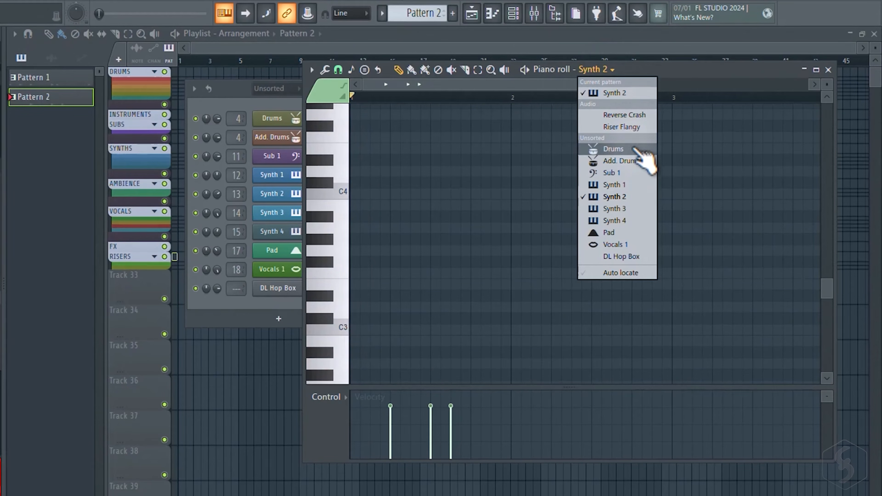
pyautogui.click(632, 163)
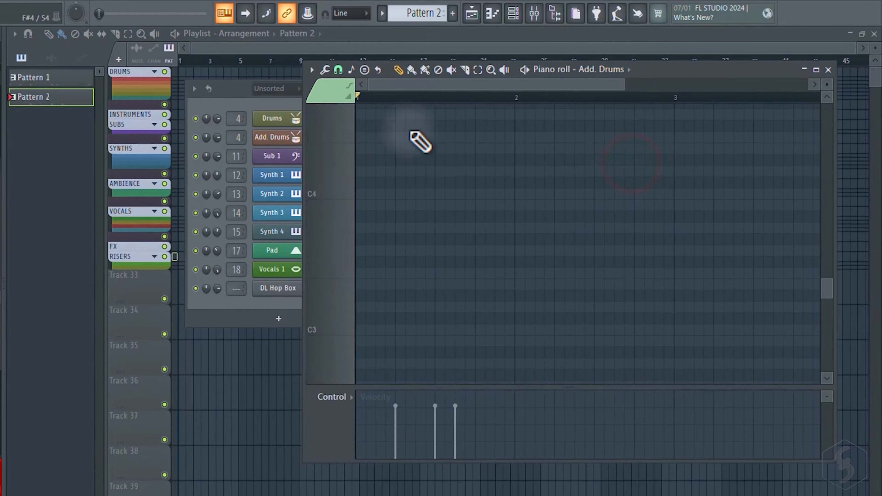
pyautogui.scroll(5, 333, 288)
pyautogui.click(330, 213)
pyautogui.click(332, 199)
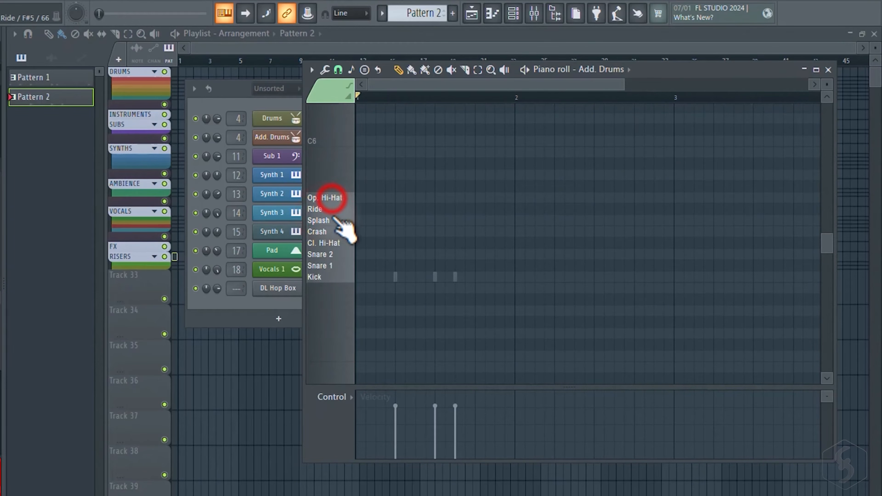
pyautogui.click(332, 232)
pyautogui.click(332, 243)
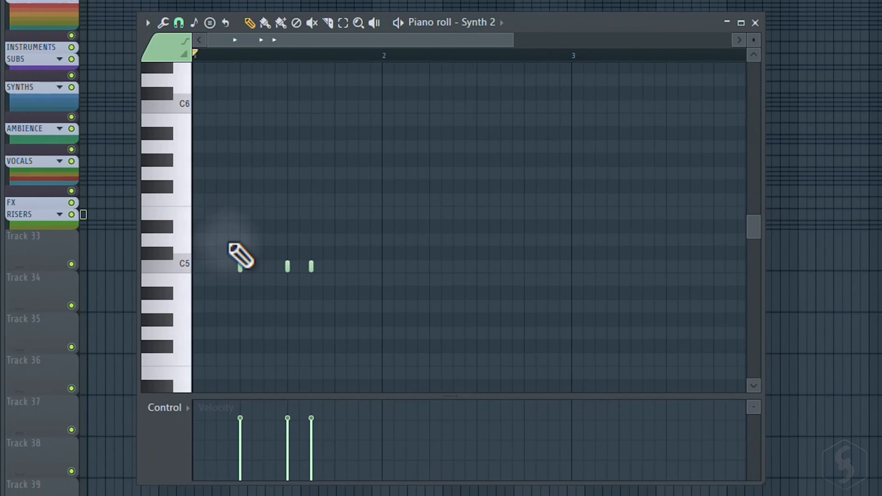
# Step: Draw D5 and D#5 notes in Synth 2's Piano roll, and replace the D#5 note with an E5 note
pyautogui.click(297, 228)
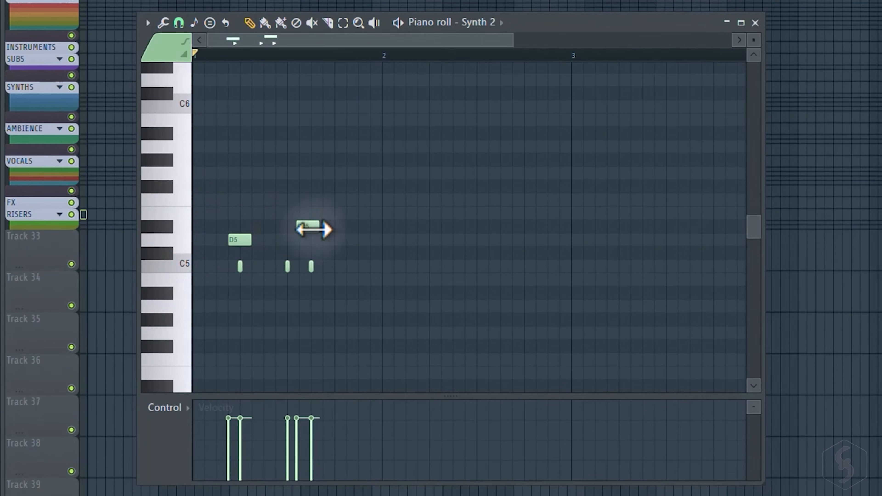
pyautogui.rightClick(311, 229)
pyautogui.click(278, 211)
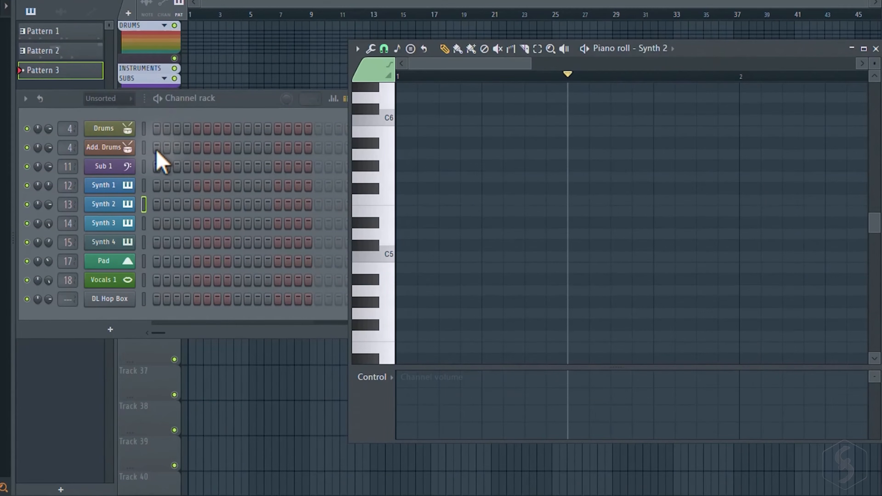
# Step: Activate and play step 1 on Pattern 3's Add. Drums channel, and show that channel in the Piano roll
pyautogui.click(157, 147)
pyautogui.click(158, 99)
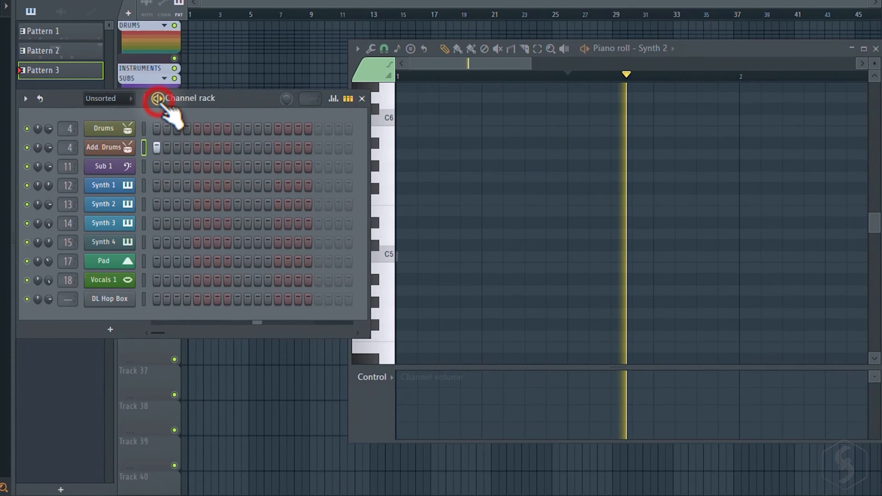
pyautogui.click(157, 99)
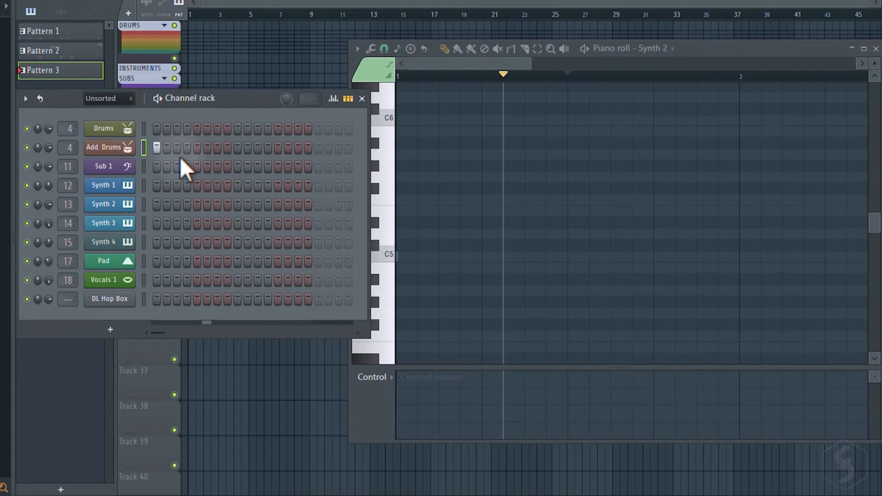
pyautogui.click(670, 50)
pyautogui.click(680, 74)
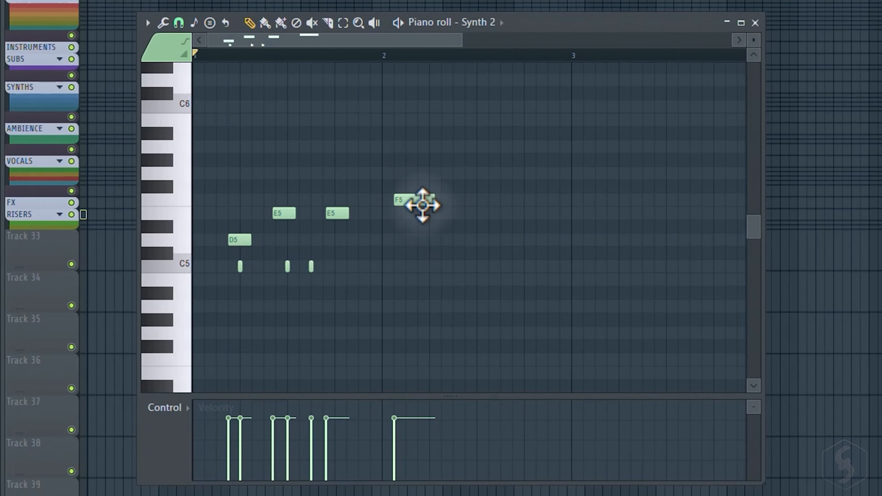
# Step: Move the F5 note earlier and shorten it, and shift the D5 note slightly earlier in Synth 2's Piano roll
pyautogui.moveTo(418, 194); pyautogui.dragTo(392, 204)
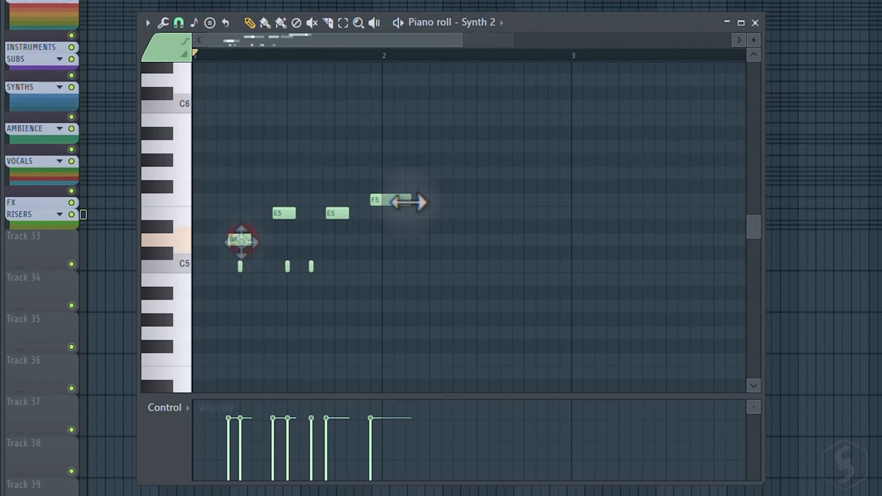
pyautogui.moveTo(241, 242)
pyautogui.mouseDown()
pyautogui.moveTo(224, 243)
pyautogui.moveTo(231, 242)
pyautogui.mouseUp()
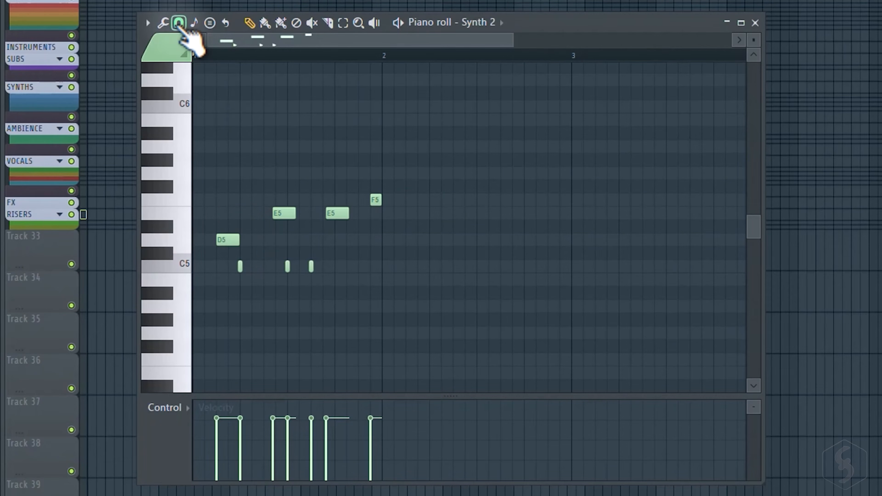
# Step: Set the Piano roll snap to Step, shift the D5 and first E5 notes earlier, and delete the second E5 note
pyautogui.click(179, 23)
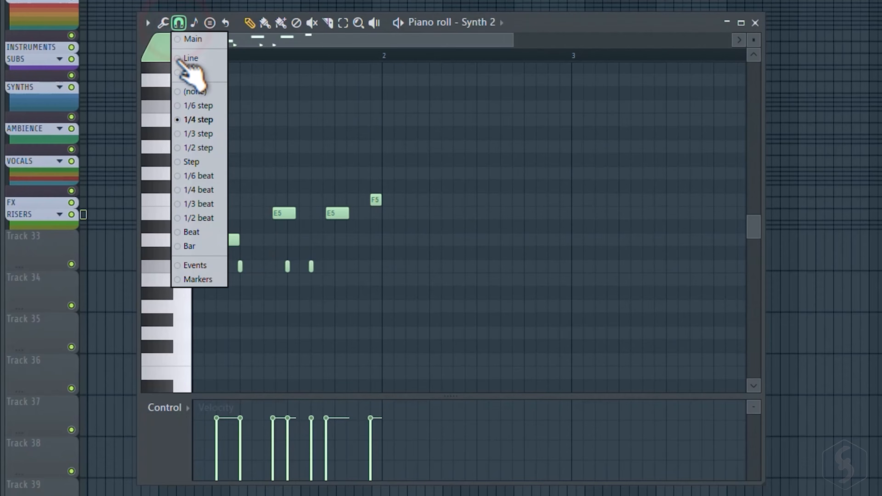
pyautogui.click(197, 164)
pyautogui.moveTo(225, 240)
pyautogui.mouseDown()
pyautogui.moveTo(278, 238)
pyautogui.moveTo(216, 238)
pyautogui.moveTo(226, 240)
pyautogui.mouseUp()
pyautogui.rightClick(327, 213)
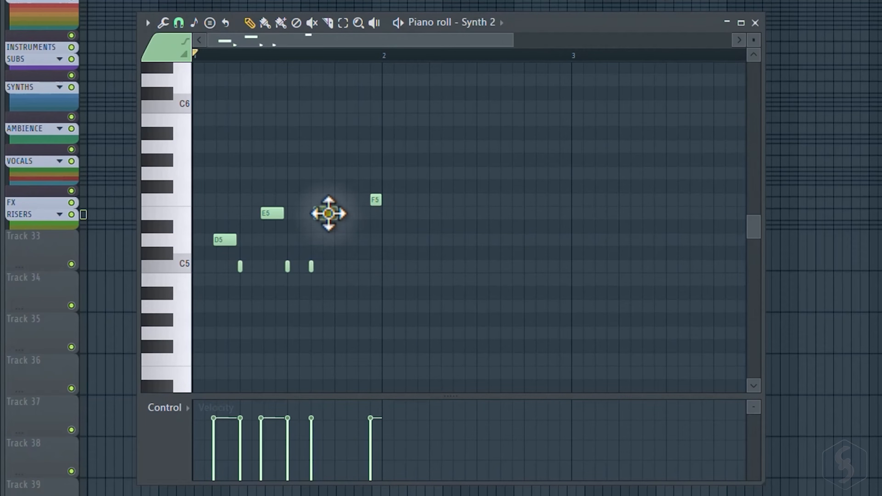
# Step: Place the playhead at the second C5 note and examine the note grid at several horizontal zoom levels
pyautogui.click(287, 53)
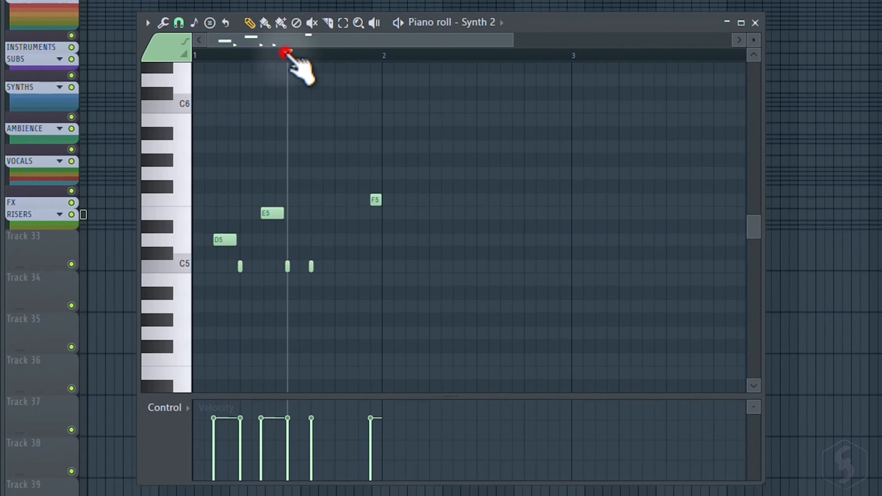
pyautogui.scroll(5, 295, 181)
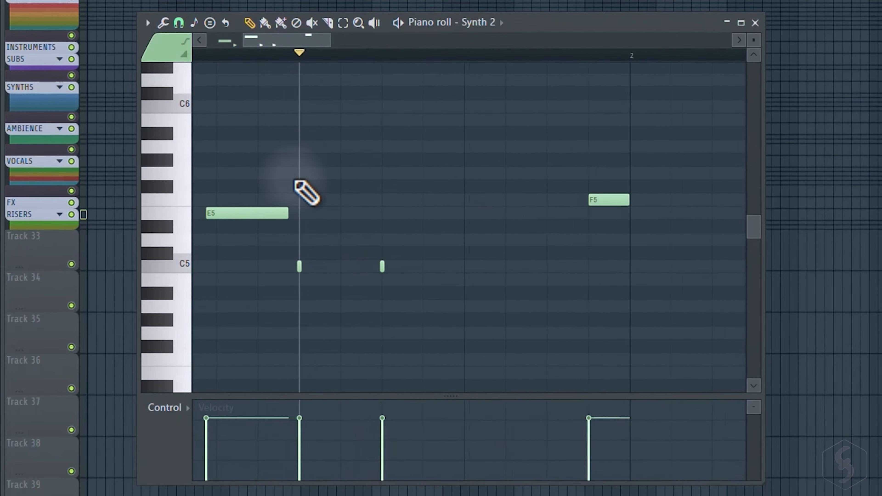
pyautogui.scroll(-2, 296, 182)
pyautogui.scroll(-3, 295, 180)
pyautogui.scroll(2, 244, 192)
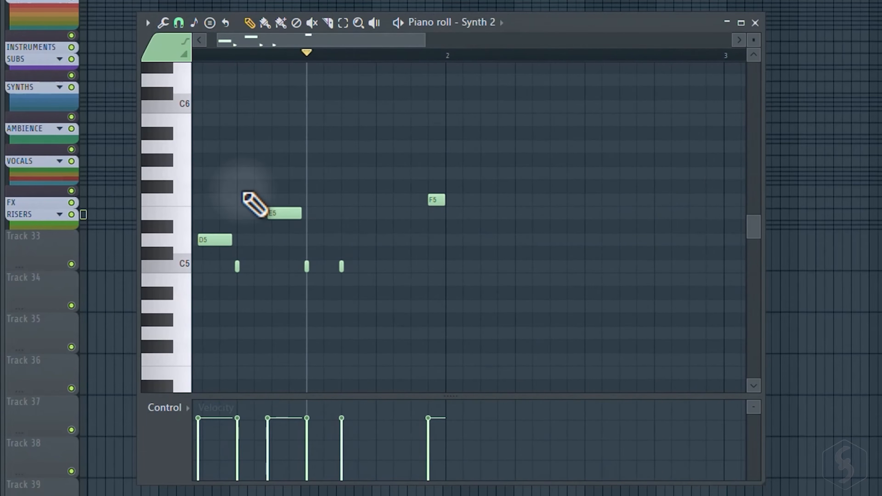
pyautogui.scroll(-4, 323, 194)
pyautogui.scroll(5, 243, 196)
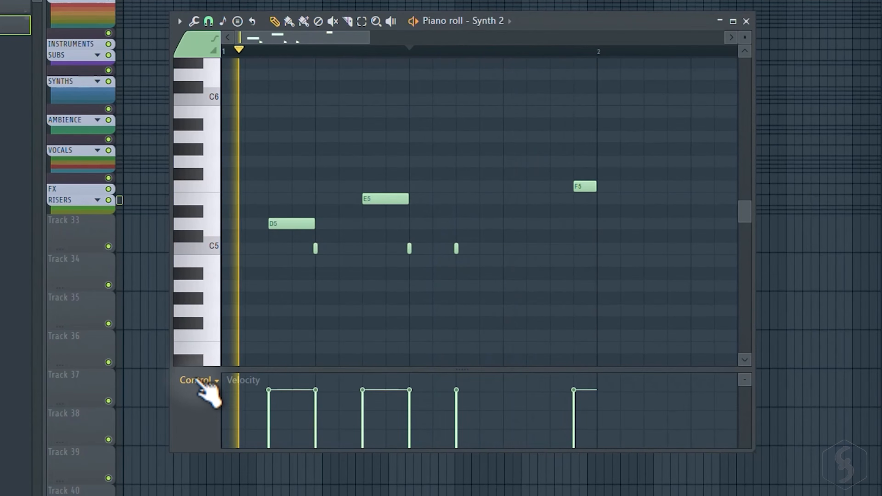
# Step: Show the Note fine pitch property in the Piano roll's control lane and try adjusting the first C5 note's point
pyautogui.click(198, 381)
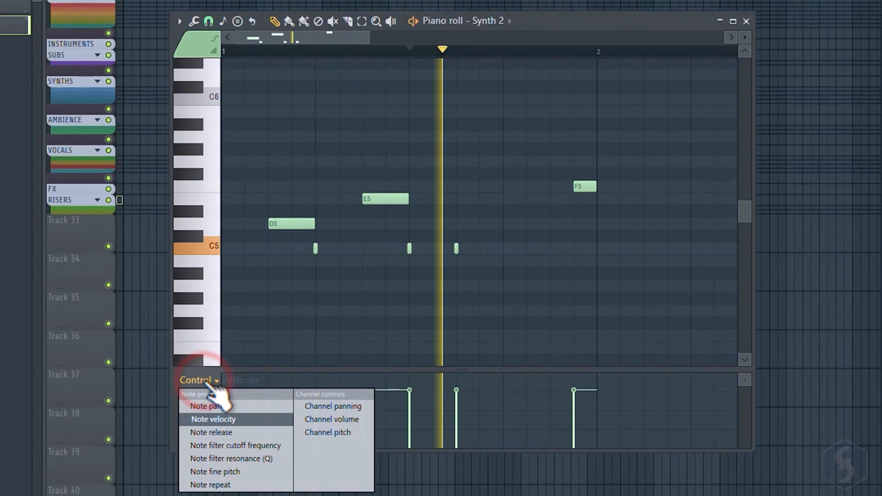
pyautogui.click(239, 472)
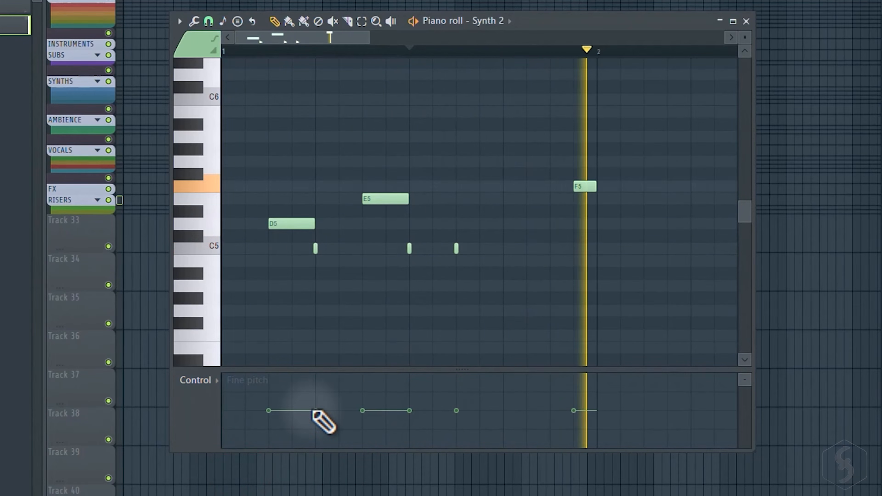
pyautogui.moveTo(315, 411)
pyautogui.mouseDown()
pyautogui.moveTo(321, 390)
pyautogui.moveTo(319, 414)
pyautogui.mouseUp()
# Step: Switch the control lane to Channel volume and open the properties of the E5 note
pyautogui.click(215, 383)
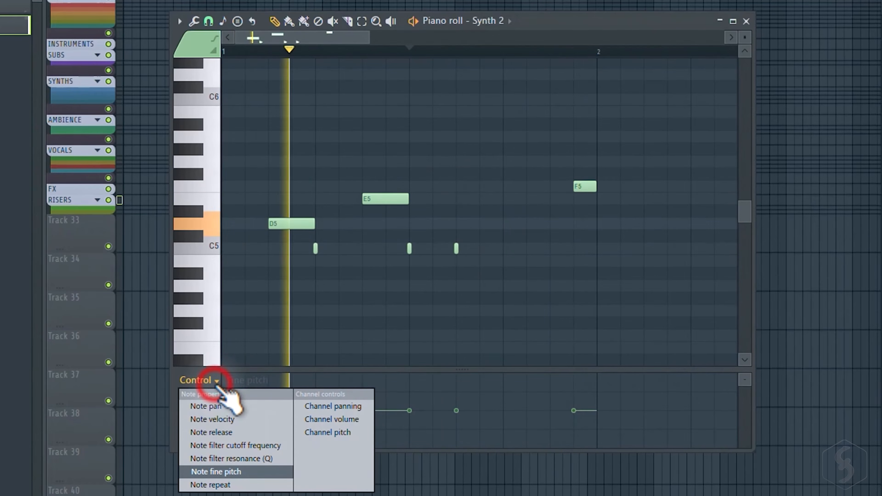
pyautogui.click(346, 419)
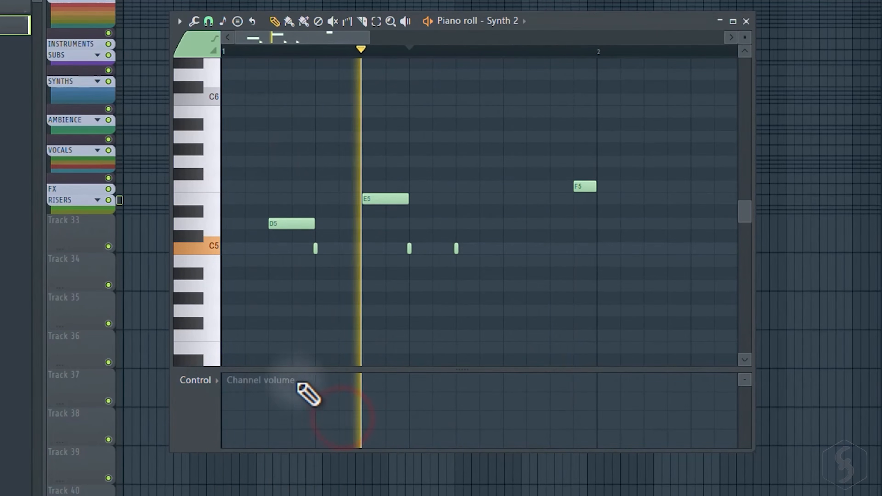
pyautogui.moveTo(226, 403)
pyautogui.mouseDown()
pyautogui.moveTo(305, 420)
pyautogui.moveTo(370, 386)
pyautogui.moveTo(416, 409)
pyautogui.moveTo(486, 420)
pyautogui.moveTo(599, 392)
pyautogui.mouseUp()
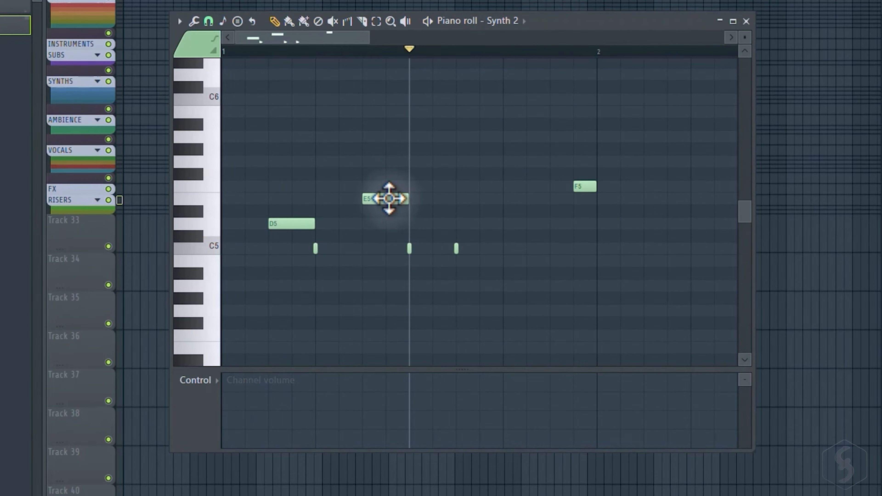
pyautogui.doubleClick(389, 198)
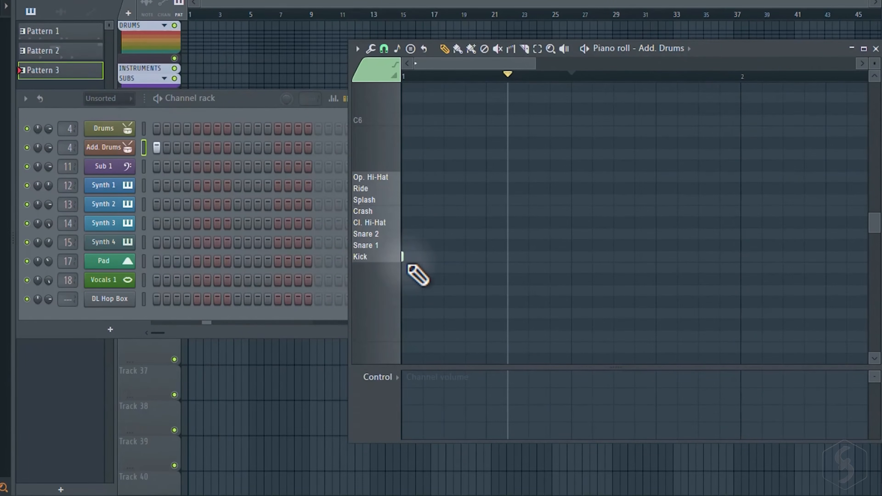
# Step: Draw two Snare 1 notes, one Snare 2 note and another Snare 1 note after the Kick in Add. Drums
pyautogui.click(431, 245)
pyautogui.click(491, 245)
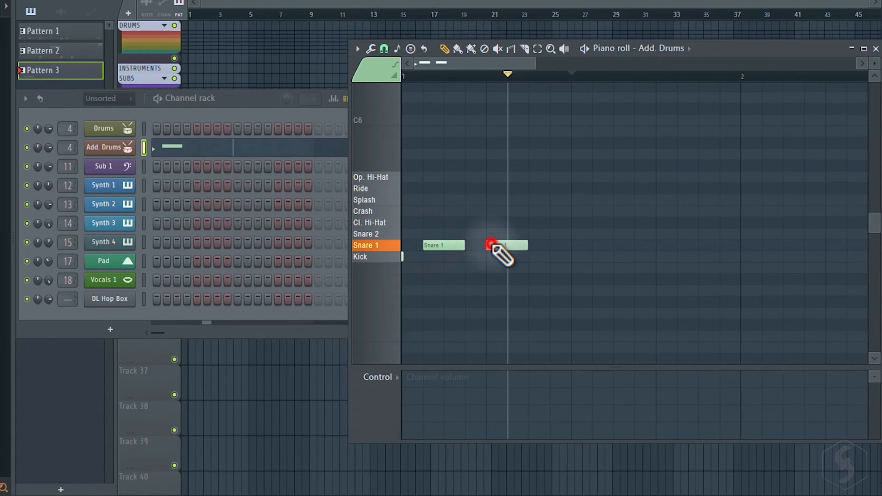
pyautogui.click(555, 232)
pyautogui.click(606, 246)
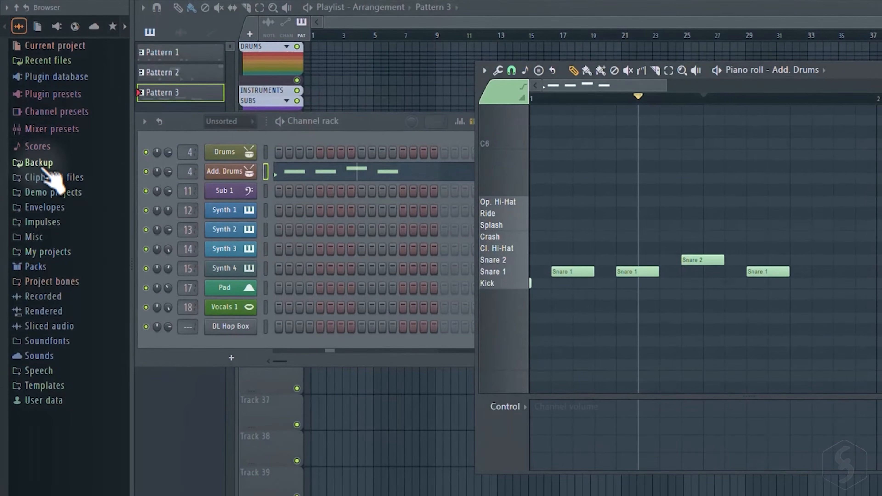
# Step: Load the chemichloe score from Scores > Arpeggiator > 4 notes onto the Add. Drums channel and play it
pyautogui.click(44, 150)
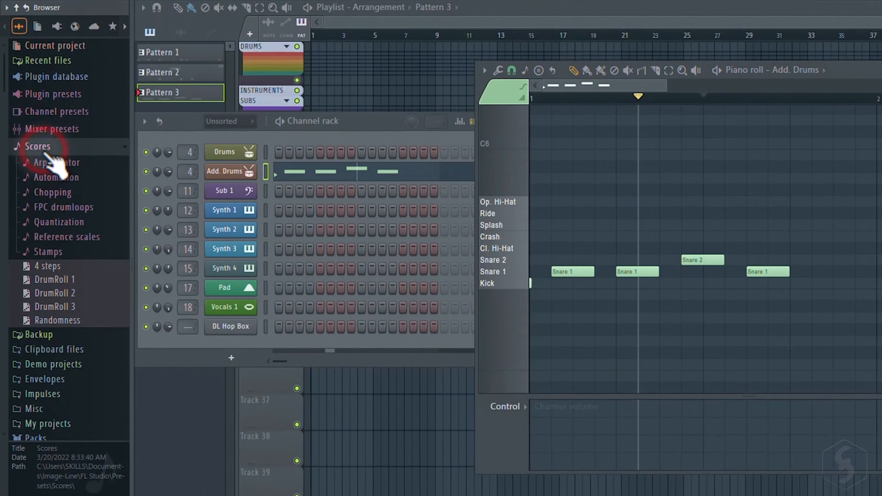
pyautogui.click(52, 163)
pyautogui.click(54, 223)
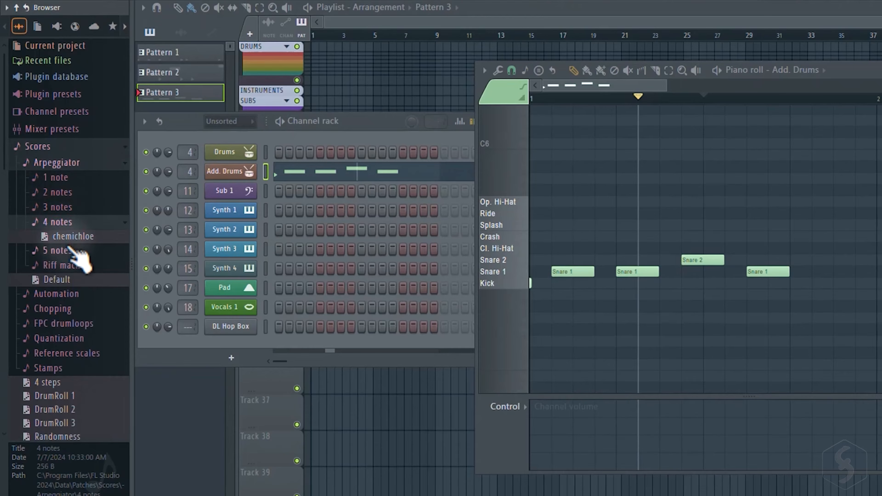
pyautogui.moveTo(75, 237); pyautogui.dragTo(212, 175)
pyautogui.press('space')
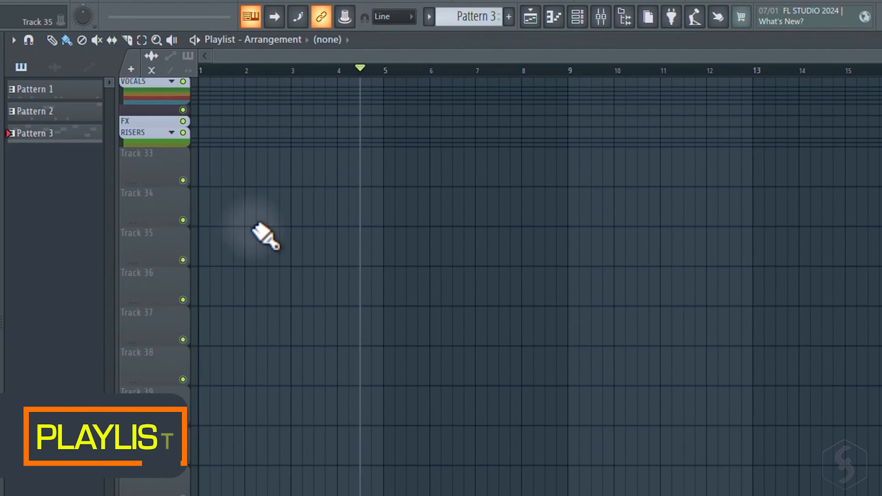
# Step: Expand and collapse the DRUMS and SUBS track groups in the Playlist, and expand the SYNTHS group
pyautogui.scroll(3, 267, 237)
pyautogui.scroll(2, 267, 236)
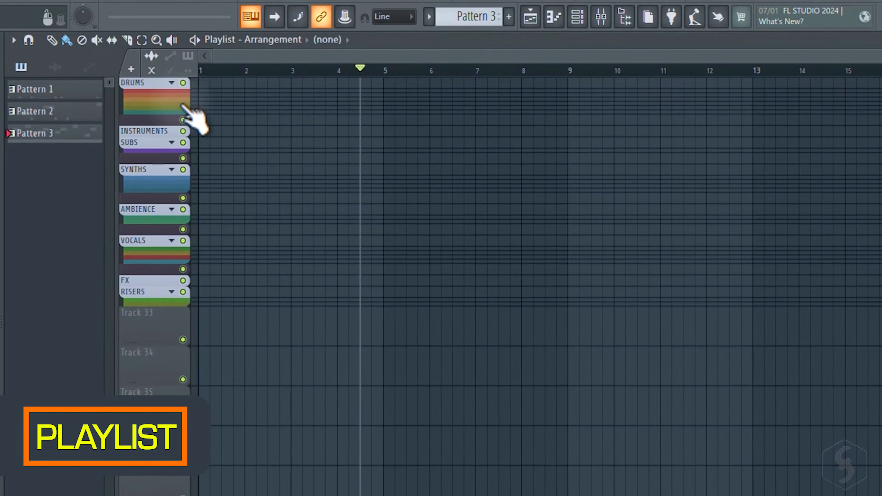
pyautogui.click(173, 83)
pyautogui.click(172, 83)
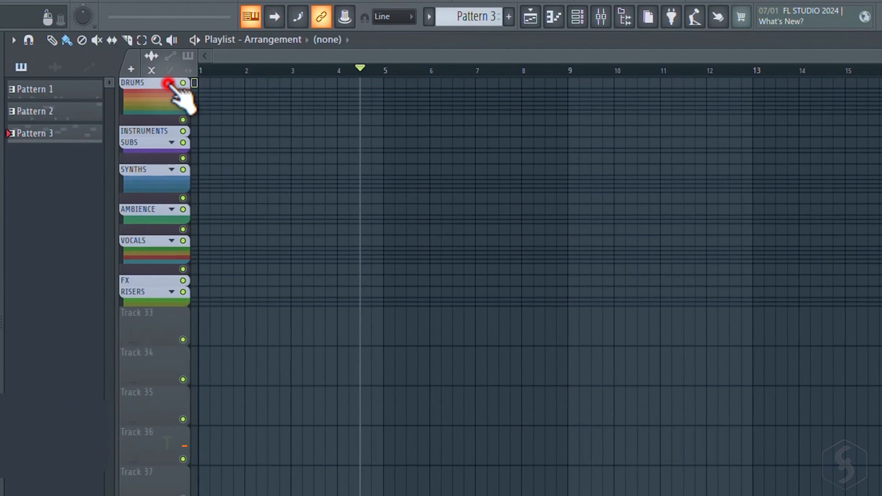
pyautogui.click(172, 142)
pyautogui.click(171, 143)
pyautogui.click(172, 170)
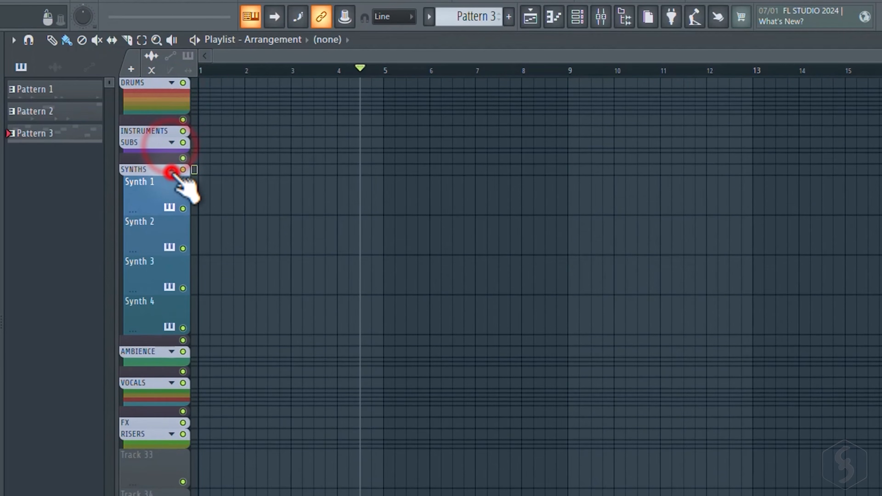
# Step: Collapse the SYNTHS group and place Pattern 2 on Track 33 and Pattern 3 on Track 34
pyautogui.click(172, 170)
pyautogui.scroll(-8, 153, 305)
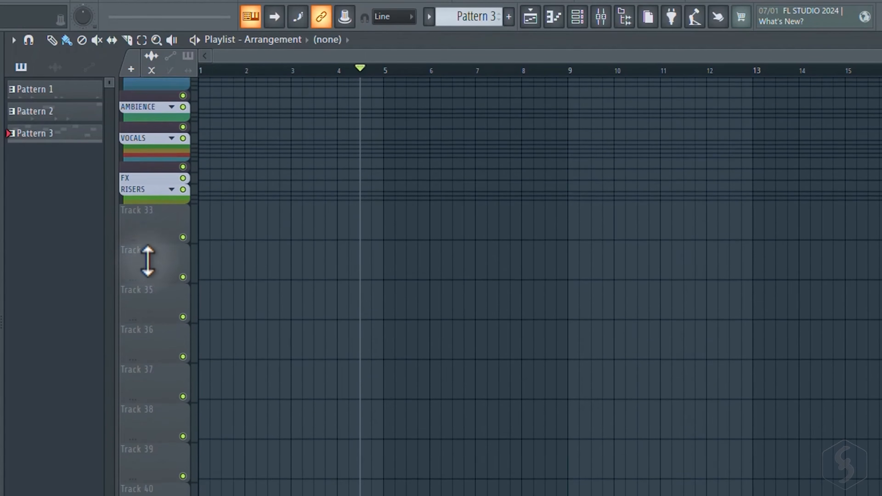
pyautogui.scroll(-1, 165, 184)
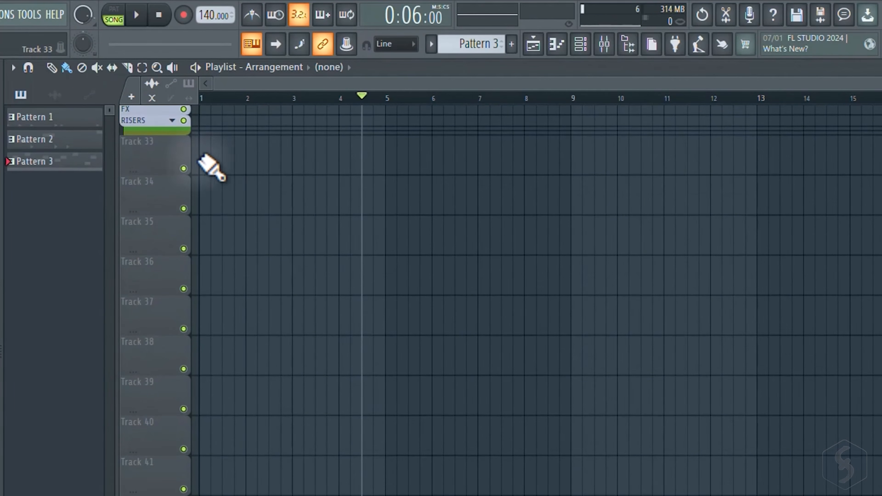
pyautogui.moveTo(80, 143); pyautogui.dragTo(222, 156)
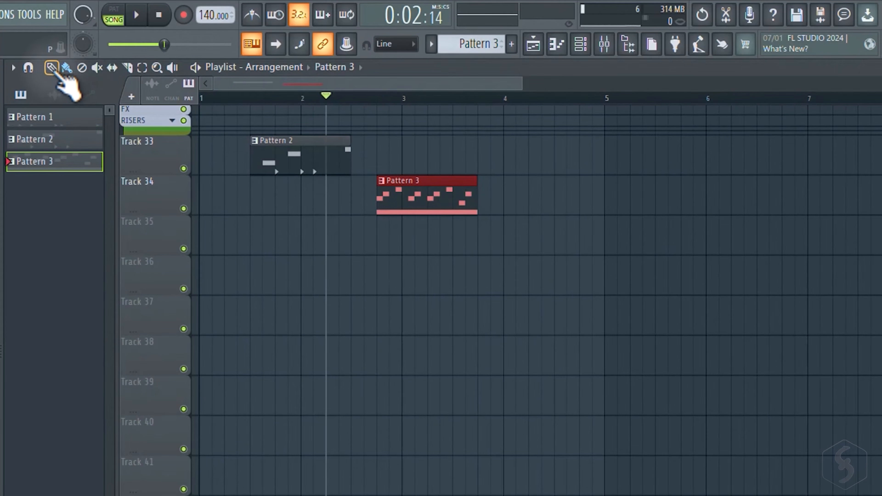
# Step: Place Pattern 3 clips on Tracks 34, 35 and 36 with the Draw tool
pyautogui.click(53, 68)
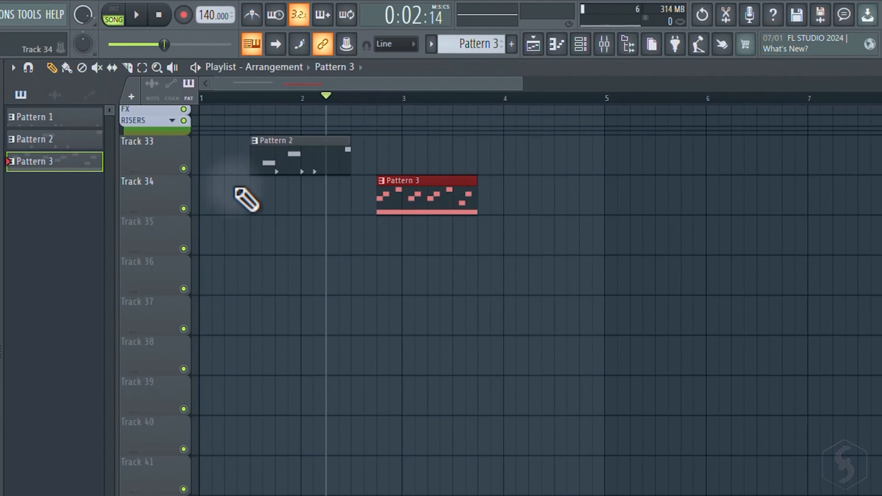
pyautogui.click(250, 197)
pyautogui.click(276, 237)
pyautogui.click(289, 282)
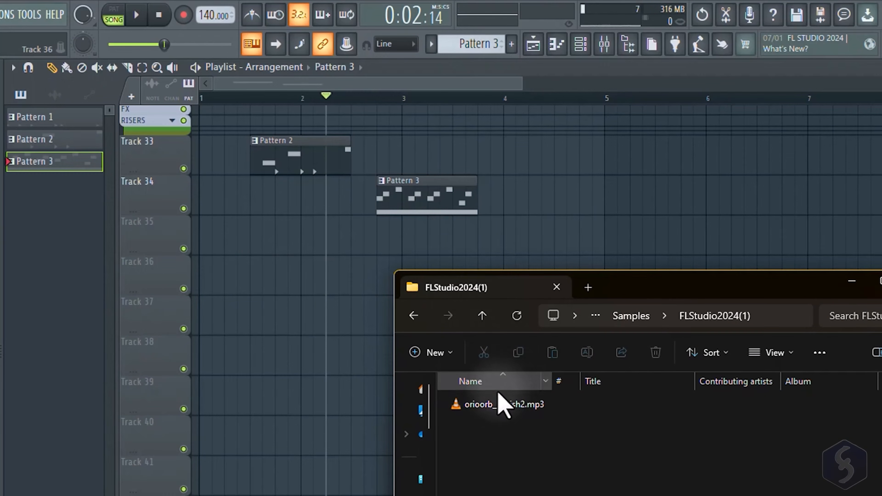
# Step: Add orioorb__swish2.mp3 from the FLStudio2024(1) folder to Track 35 and the Riser Phazor sample from Risers to Track 36
pyautogui.click(492, 405)
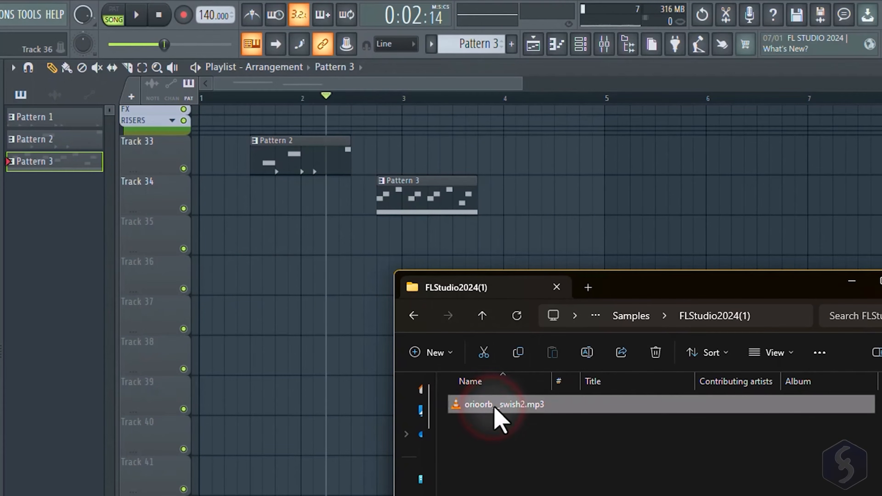
pyautogui.moveTo(494, 406); pyautogui.dragTo(250, 238)
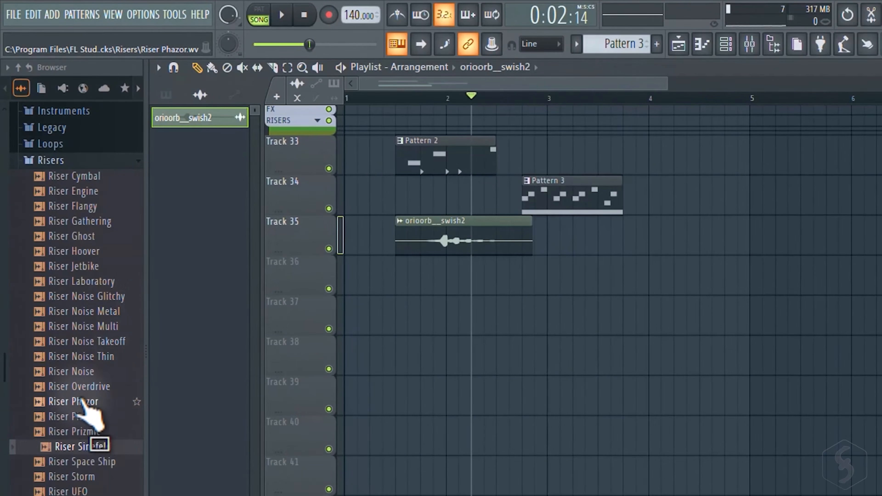
pyautogui.moveTo(80, 402); pyautogui.dragTo(559, 280)
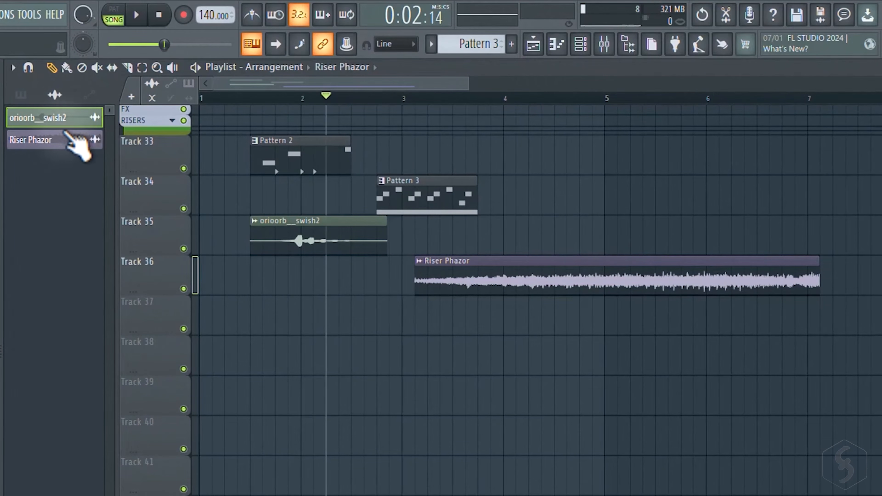
# Step: Move Riser Phazor to bar 1 of Track 36, Pattern 2 to bar 1 of Track 35, and orioorb__swish2 to Track 37
pyautogui.moveTo(470, 86)
pyautogui.mouseDown()
pyautogui.moveTo(318, 81)
pyautogui.moveTo(485, 85)
pyautogui.mouseUp()
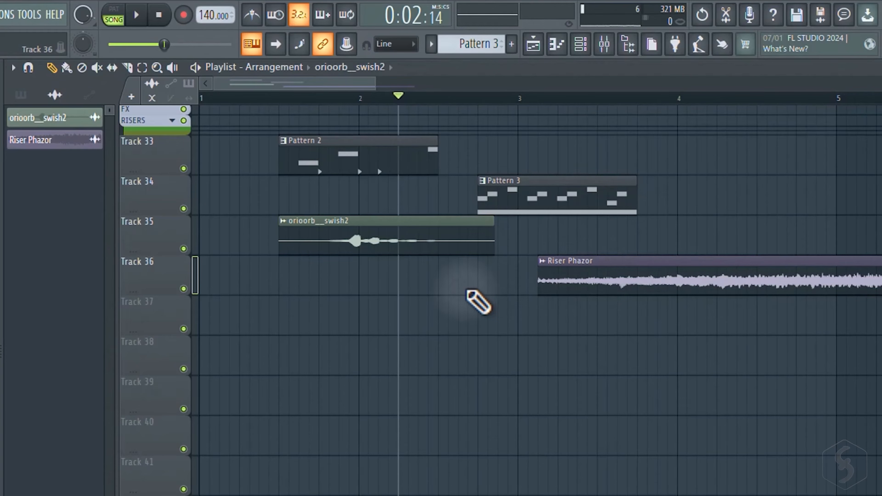
pyautogui.moveTo(573, 259); pyautogui.dragTo(232, 276)
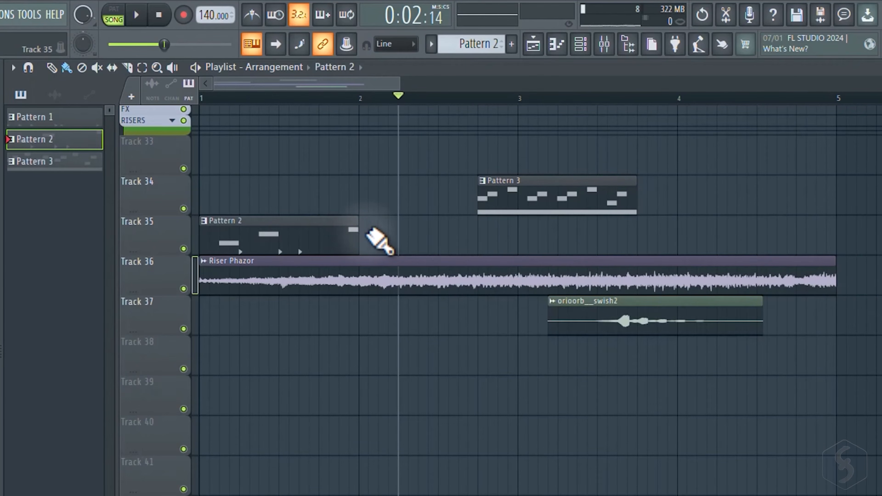
# Step: Paint two more Pattern 2 clips at bars 2 and 3 of Track 35 and move Pattern 3 to bar 4 beside them
pyautogui.click(364, 231)
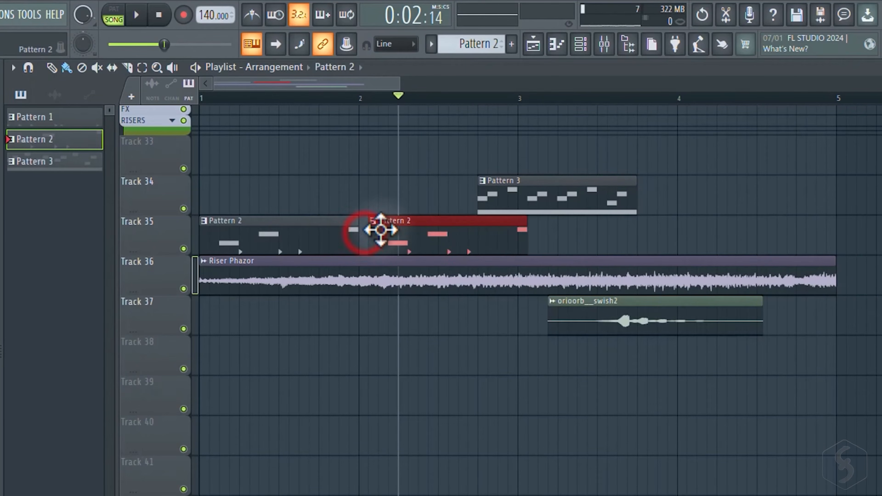
pyautogui.click(536, 241)
pyautogui.moveTo(498, 223); pyautogui.dragTo(492, 223)
pyautogui.moveTo(574, 222); pyautogui.dragTo(552, 222)
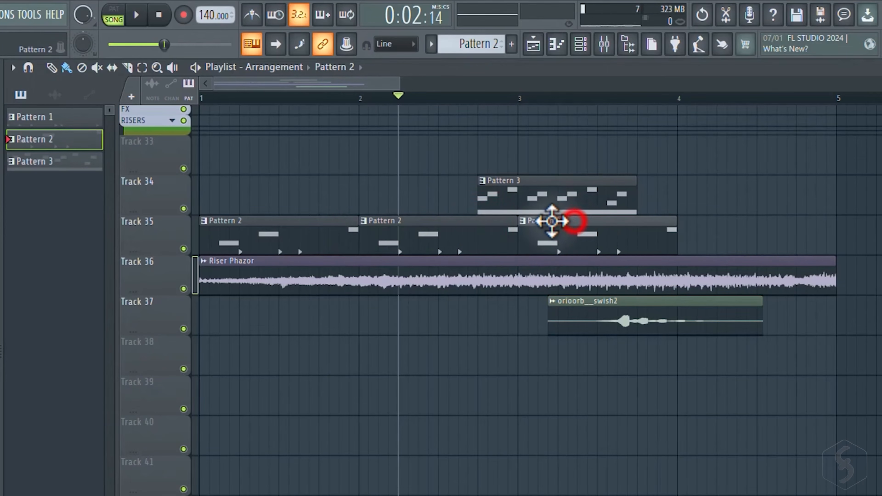
pyautogui.moveTo(585, 179); pyautogui.dragTo(721, 236)
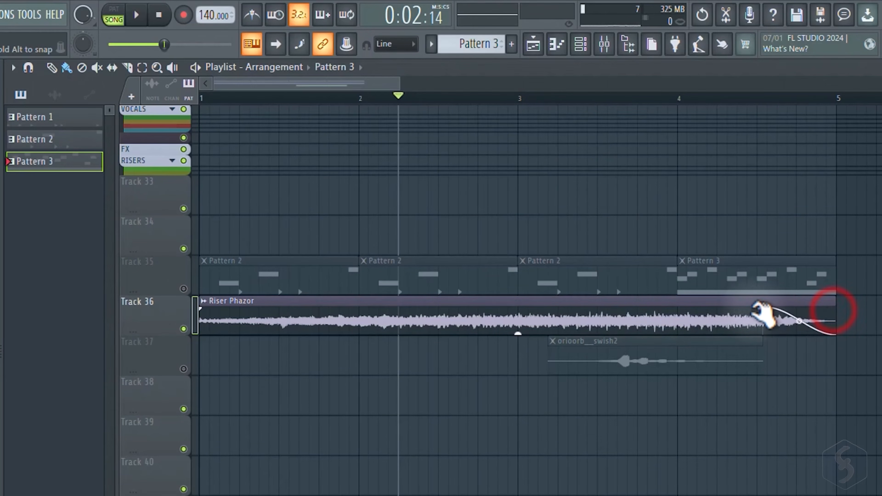
# Step: Lengthen the fade-out of the Riser Phazor clip to start just before bar 4 and play it
pyautogui.moveTo(764, 315); pyautogui.dragTo(659, 313)
pyautogui.click(638, 97)
pyautogui.press('space')
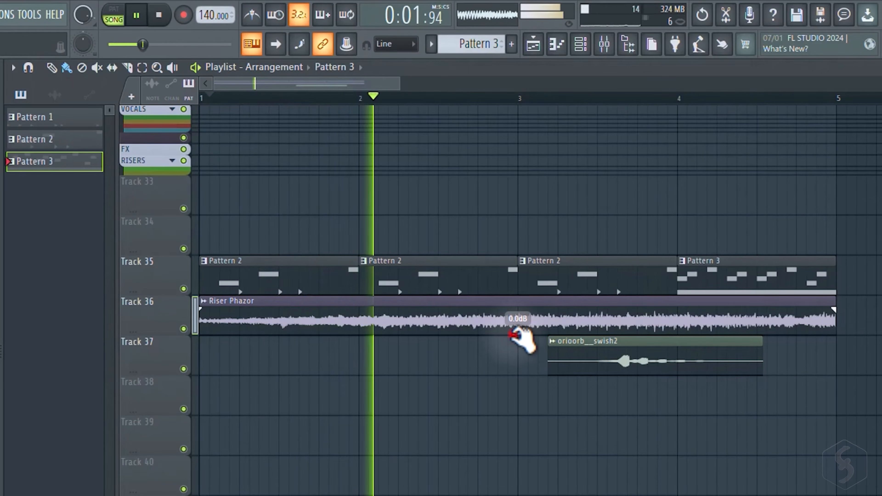
# Step: Adjust the Riser Phazor clip's gain up and down during playback and stop the song
pyautogui.moveTo(518, 334); pyautogui.dragTo(517, 312)
pyautogui.moveTo(521, 223); pyautogui.dragTo(518, 326)
pyautogui.press('space')
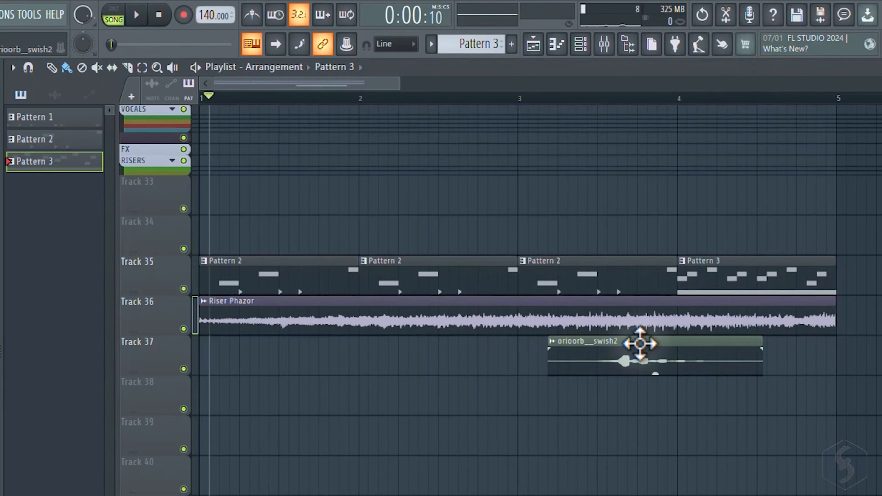
# Step: Delete the orioorb__swish2 clip from Track 37 and reposition the playhead between bars 2 and 3
pyautogui.rightClick(640, 344)
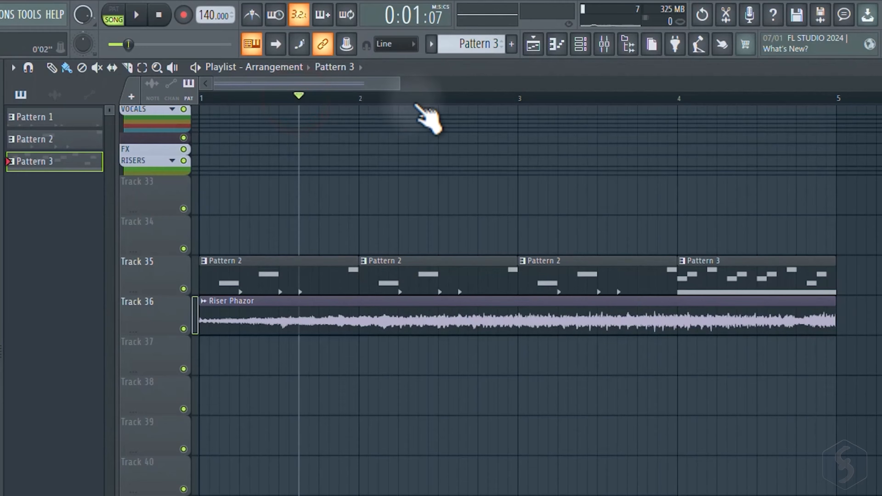
pyautogui.click(418, 96)
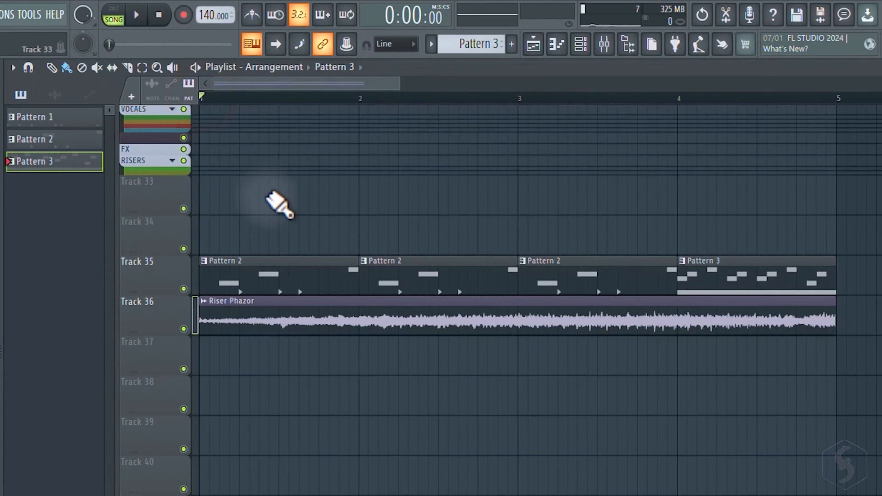
# Step: Start and stop playback of the arrangement in Song mode several times to listen to it
pyautogui.press('space')
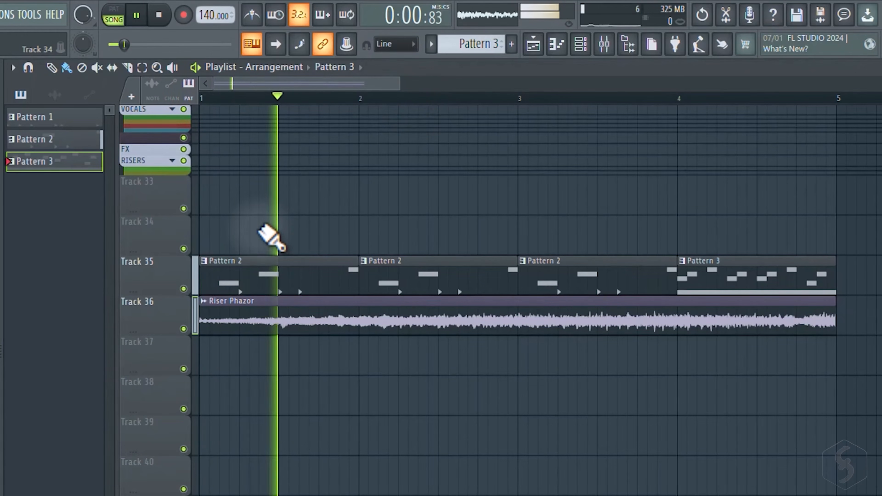
pyautogui.press('space')
pyautogui.press('space')
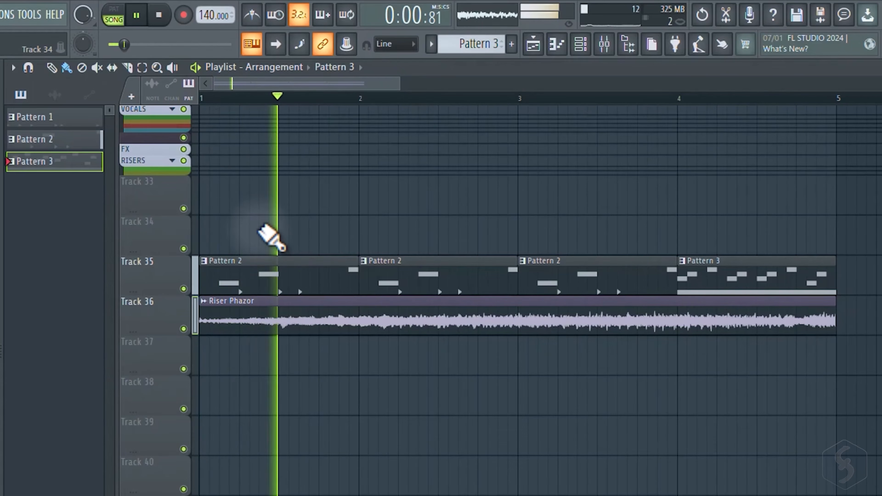
pyautogui.press('space')
pyautogui.press('space')
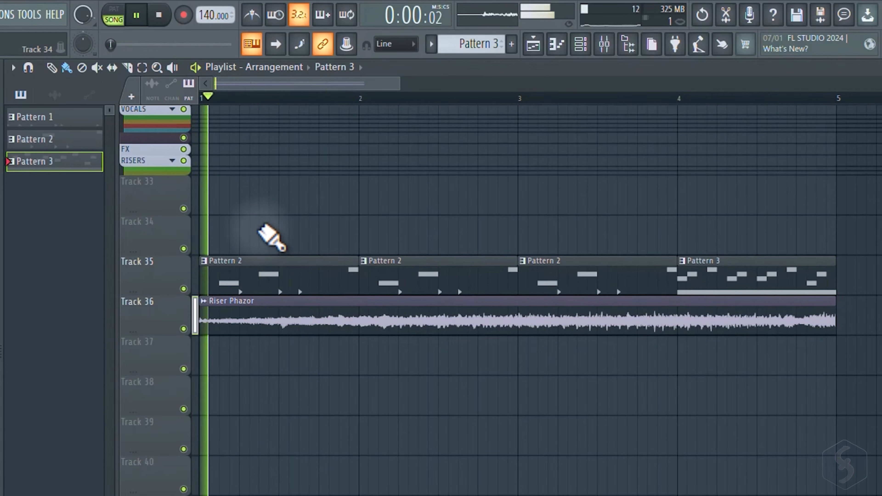
pyautogui.press('space')
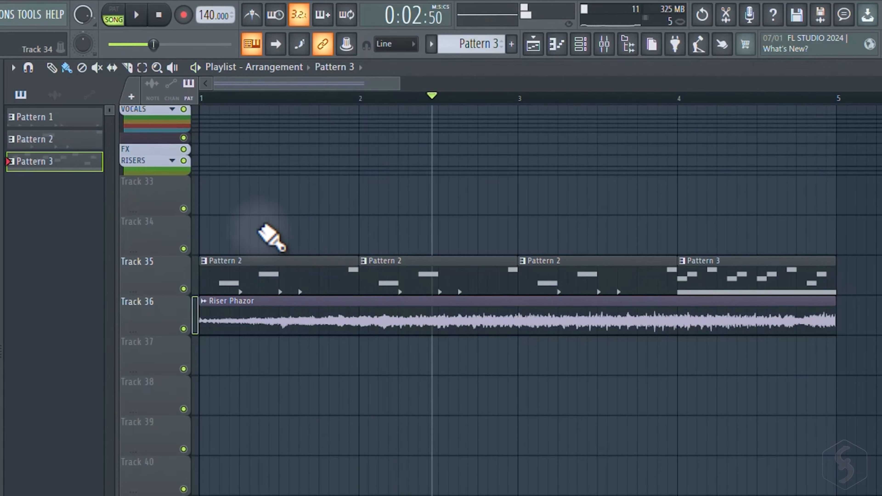
pyautogui.press('space')
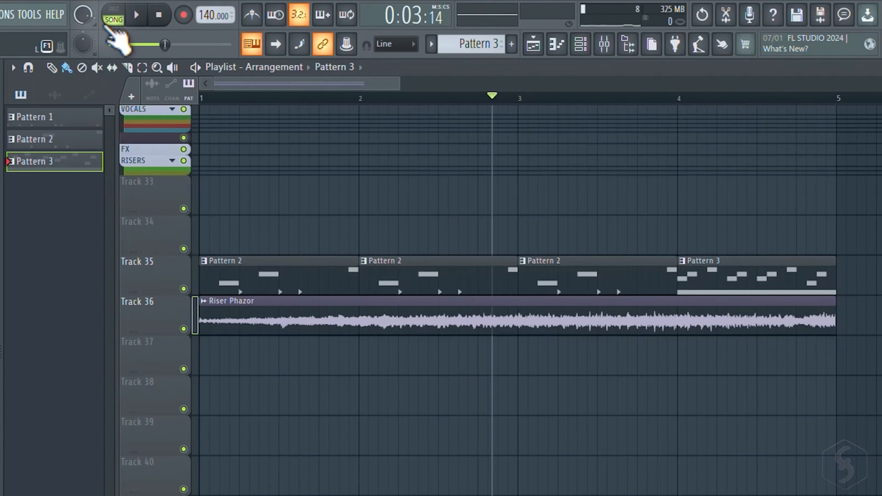
pyautogui.click(137, 15)
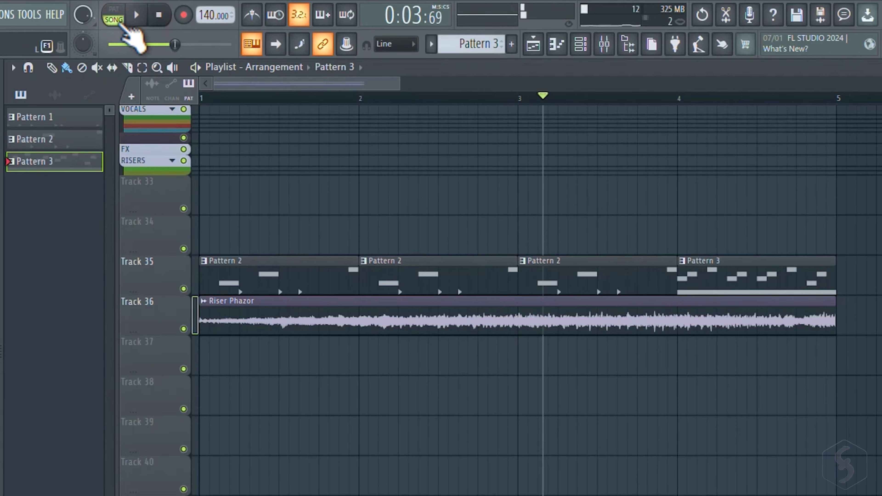
pyautogui.click(136, 16)
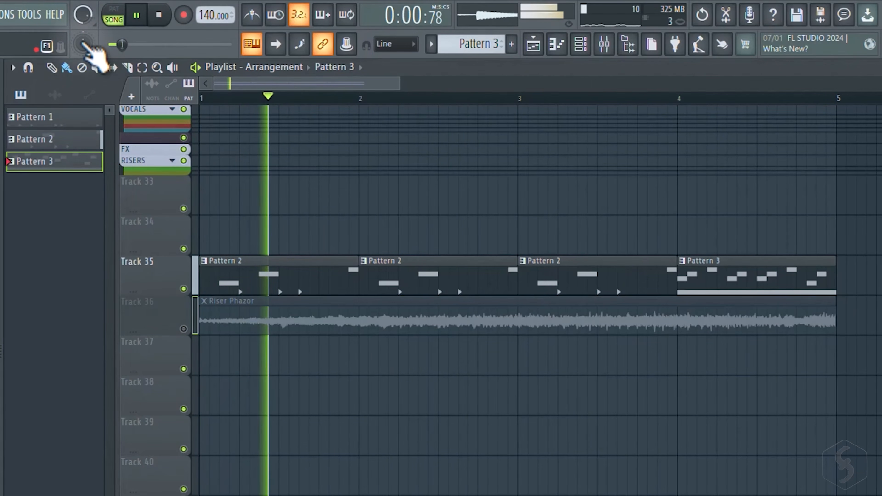
# Step: Lower the main pitch while playing Track 35's patterns, and again while playing Riser Phazor with Track 35 muted
pyautogui.moveTo(83, 42)
pyautogui.mouseDown()
pyautogui.moveTo(79, 35)
pyautogui.moveTo(83, 49)
pyautogui.mouseUp()
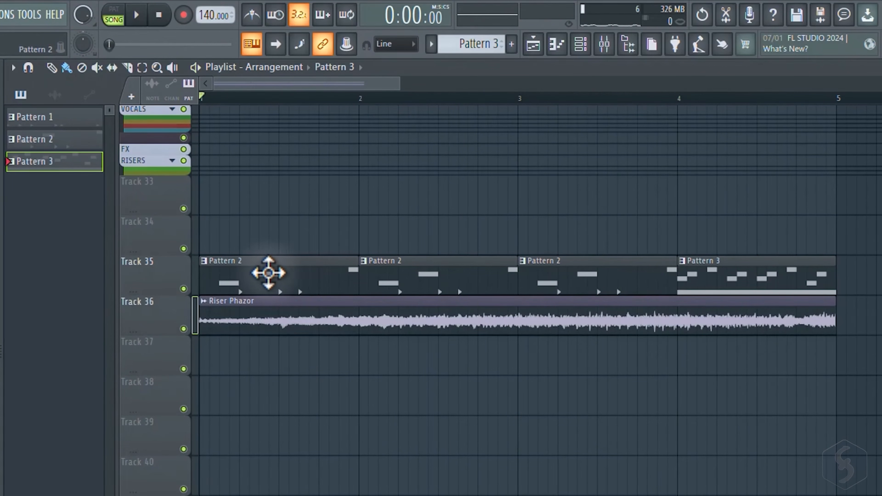
pyautogui.click(184, 289)
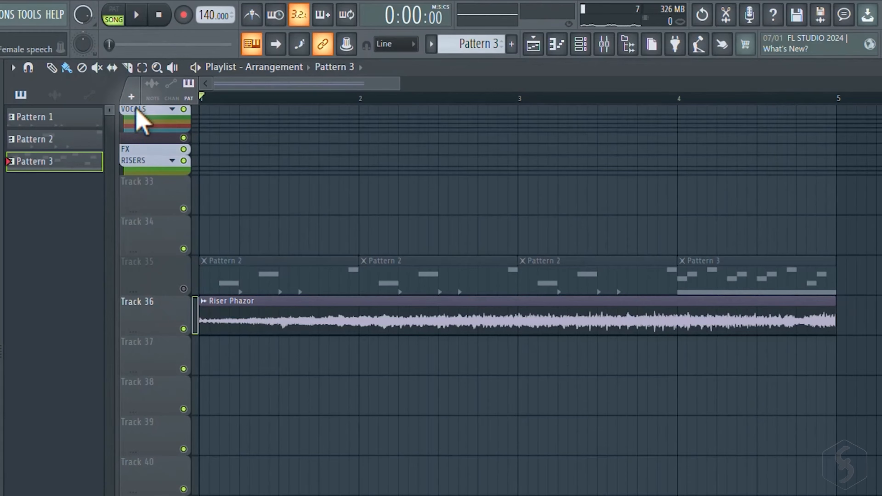
pyautogui.press('space')
pyautogui.moveTo(83, 40); pyautogui.dragTo(83, 46)
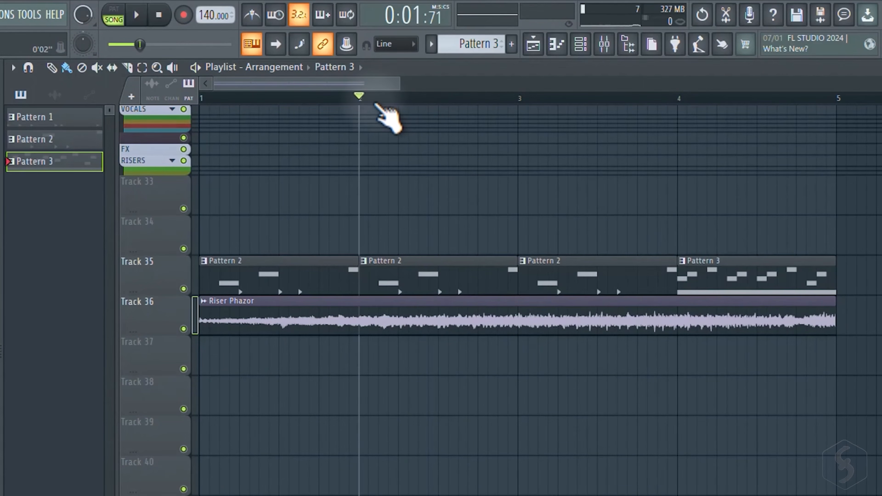
# Step: Select the time range from bar 2 to bar 3 and loop it, muting and unmuting Track 36 before stopping playback
pyautogui.moveTo(363, 103); pyautogui.dragTo(523, 110)
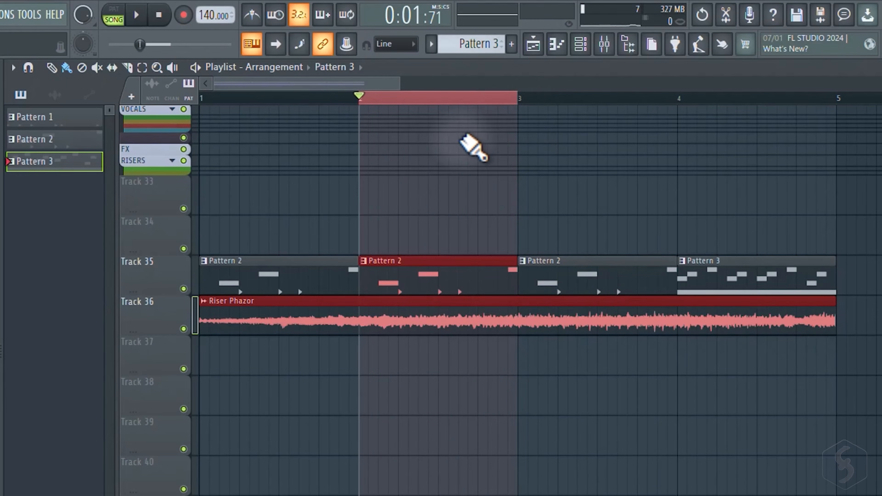
pyautogui.press('space')
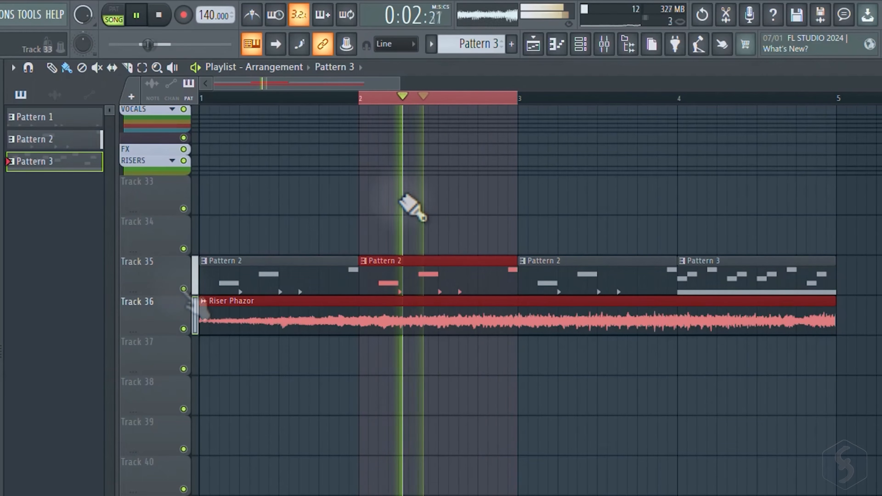
pyautogui.click(183, 328)
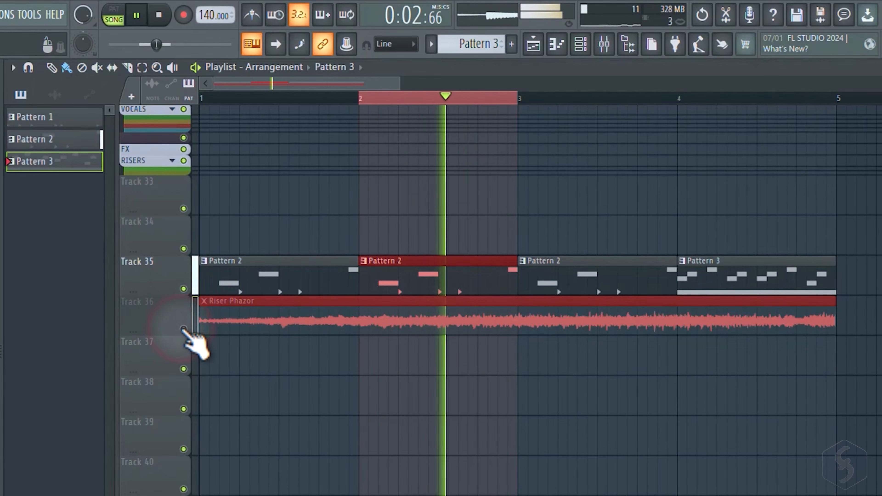
pyautogui.click(183, 329)
pyautogui.press('space')
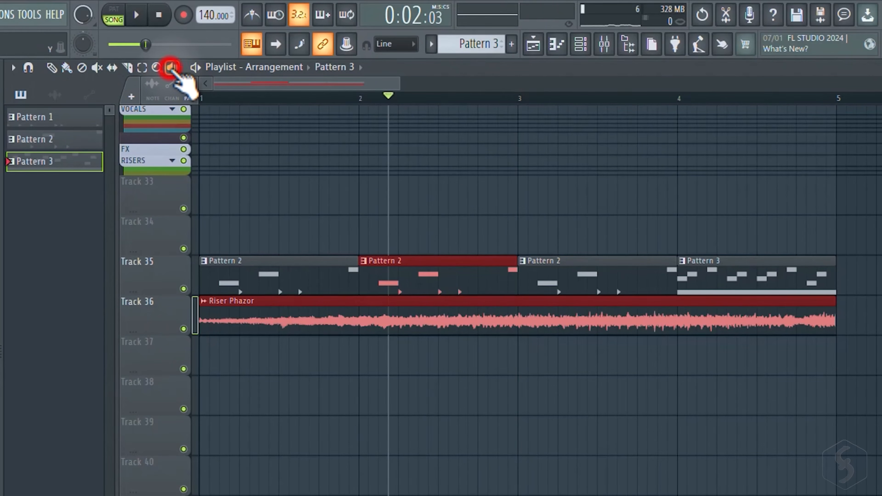
# Step: Listen to Pattern 3 at bar 4 and Pattern 2 at bar 3 with the Playback tool
pyautogui.moveTo(696, 282); pyautogui.dragTo(695, 282)
pyautogui.moveTo(531, 281); pyautogui.dragTo(529, 280)
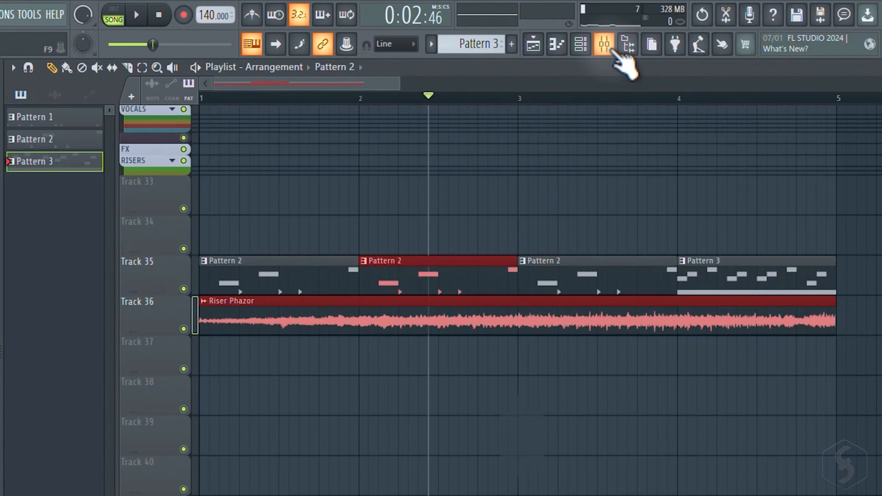
# Step: Open the Mixer alongside the Channel rack and move the Mixer window up so it overlaps the rack
pyautogui.click(605, 45)
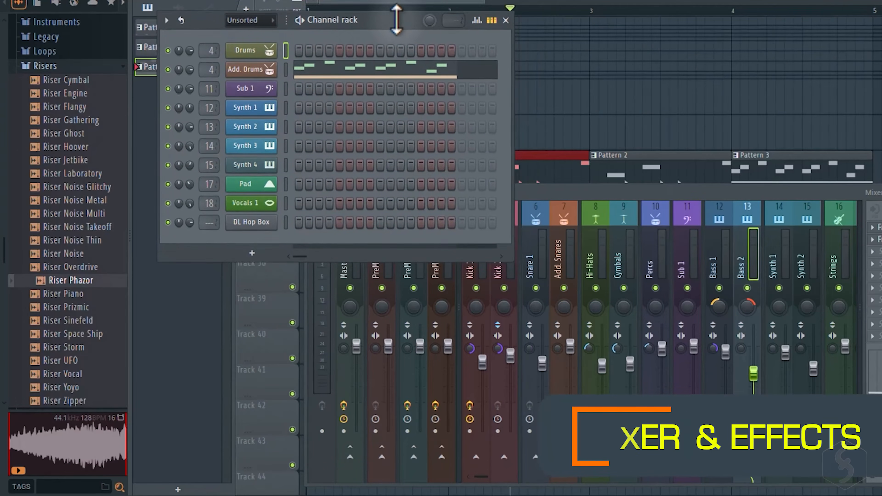
pyautogui.click(131, 100)
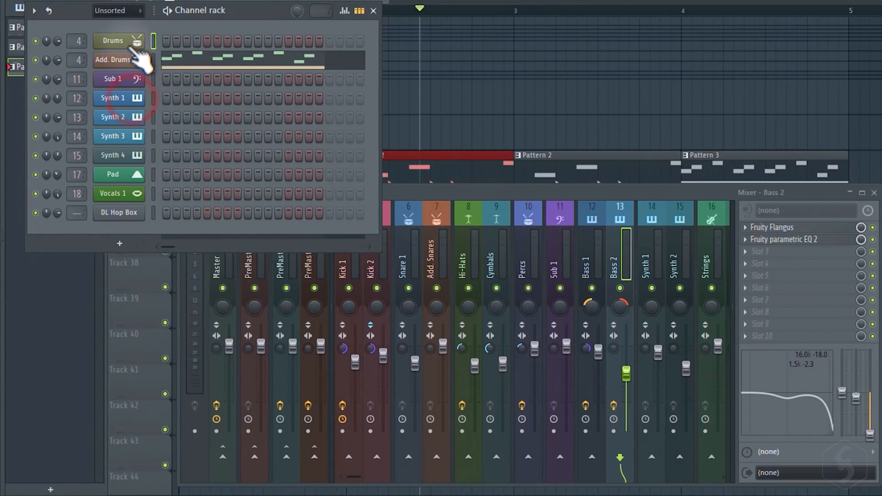
pyautogui.moveTo(501, 193); pyautogui.dragTo(500, 112)
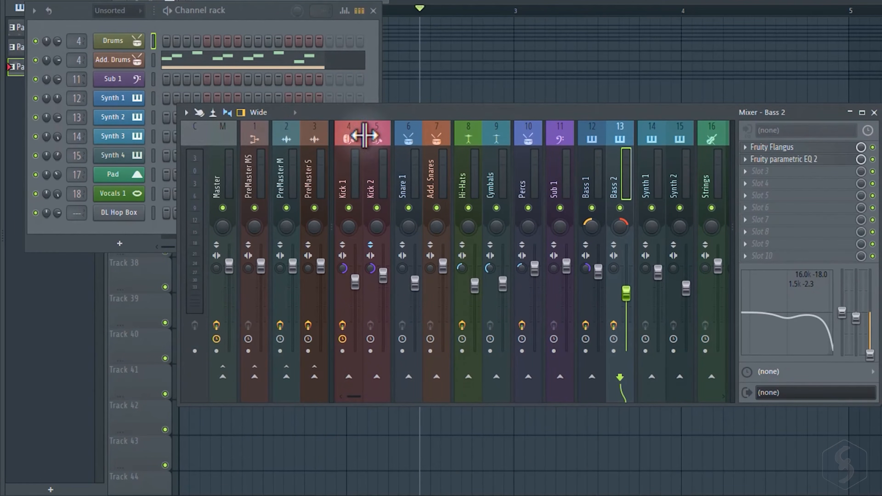
# Step: Mute and unmute the Bass 2 mixer track during playback and adjust its panning and volume
pyautogui.click(146, 100)
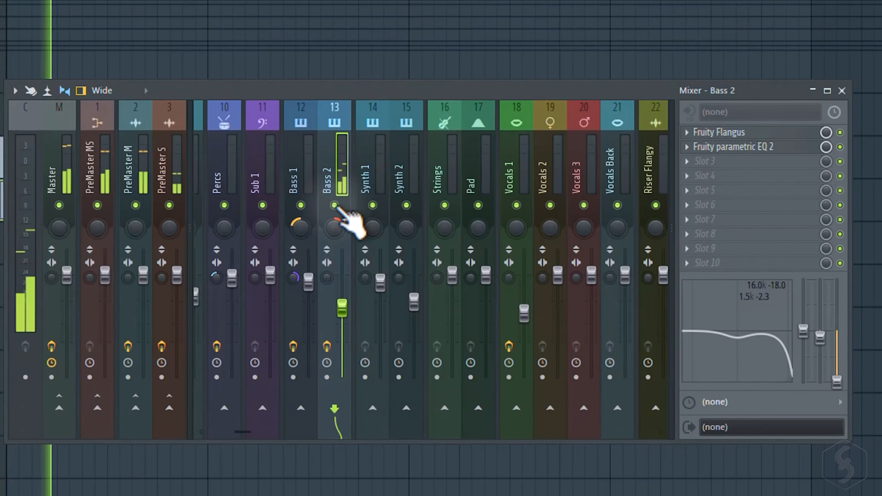
pyautogui.click(335, 206)
pyautogui.click(335, 206)
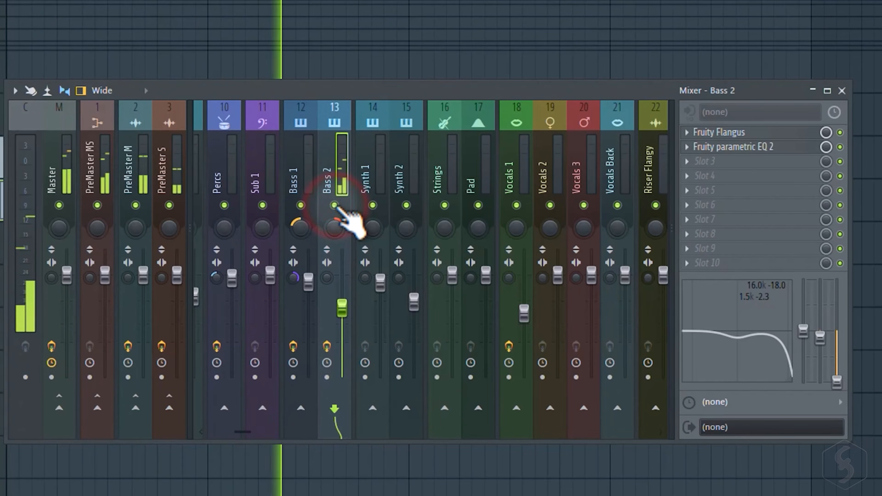
pyautogui.click(334, 205)
pyautogui.click(334, 206)
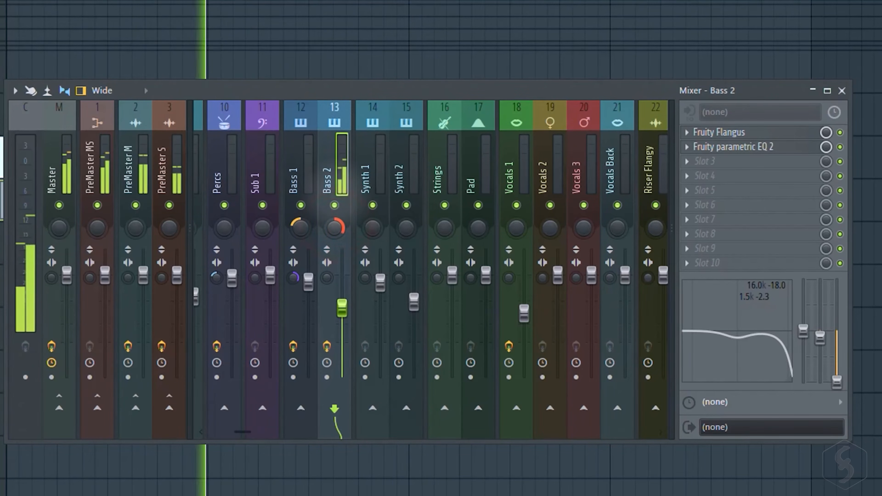
pyautogui.moveTo(335, 226); pyautogui.dragTo(342, 347)
pyautogui.moveTo(342, 309); pyautogui.dragTo(342, 277)
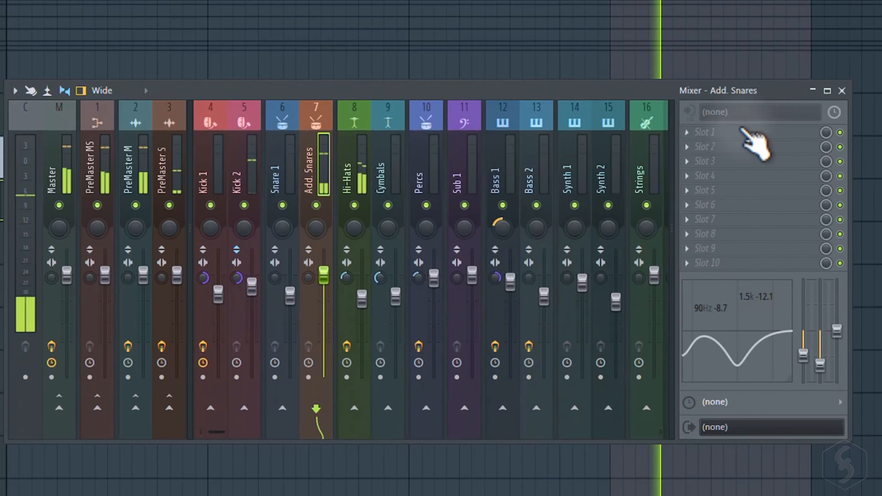
# Step: Load Fruity Reeverb 2 into the first effect slot of the Add. Snares mixer track and reposition its window
pyautogui.click(743, 132)
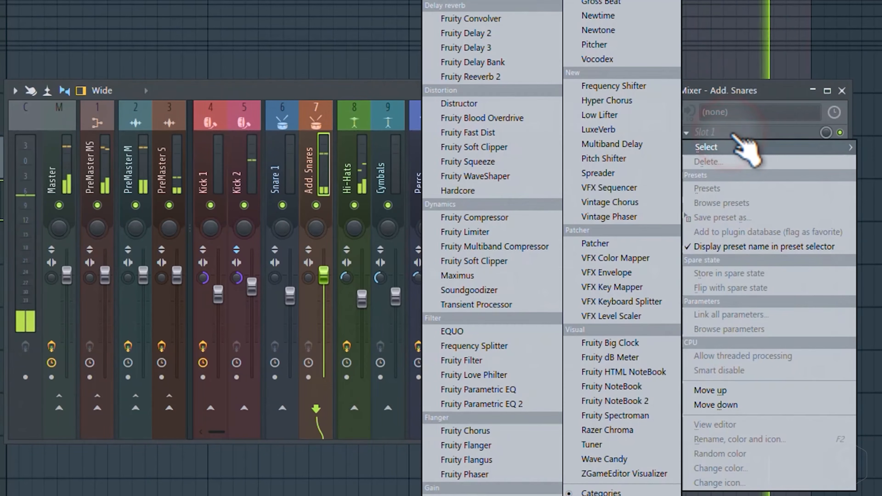
pyautogui.click(513, 78)
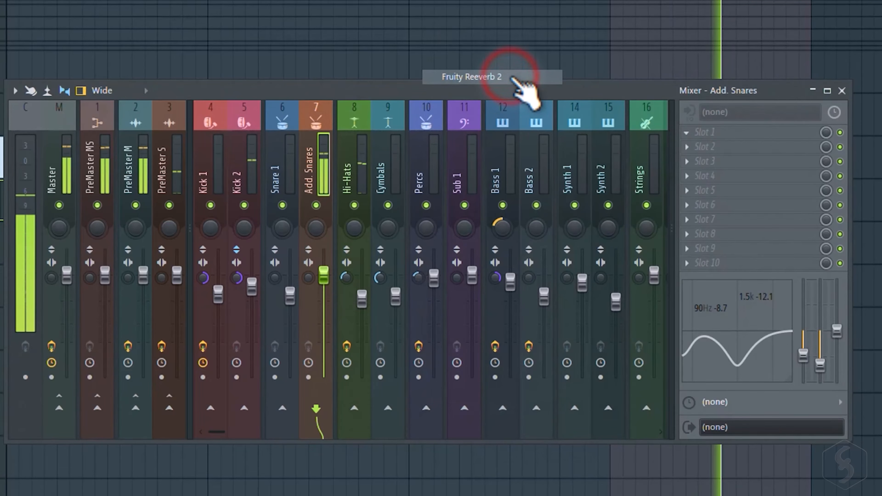
pyautogui.moveTo(528, 24); pyautogui.dragTo(492, 16)
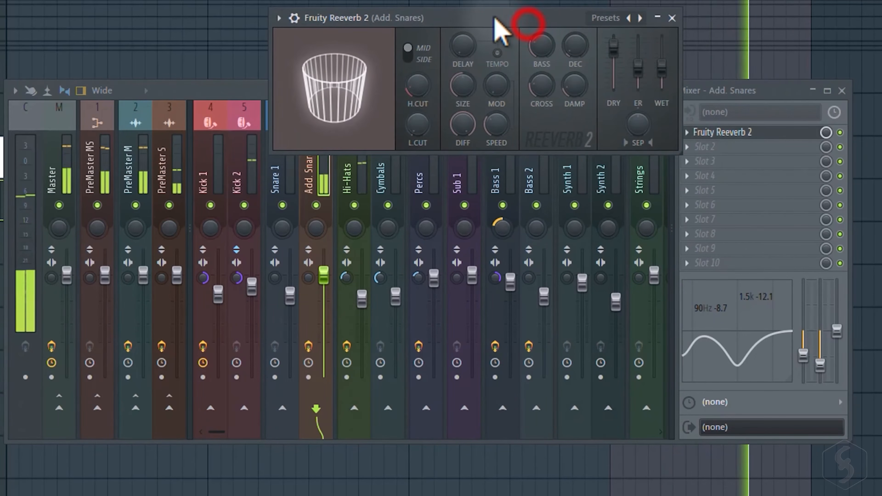
# Step: Raise Fruity Reeverb 2's wet level and lower its dry level, and close its window, reopening it once from its effect slot
pyautogui.moveTo(662, 67); pyautogui.dragTo(667, 46)
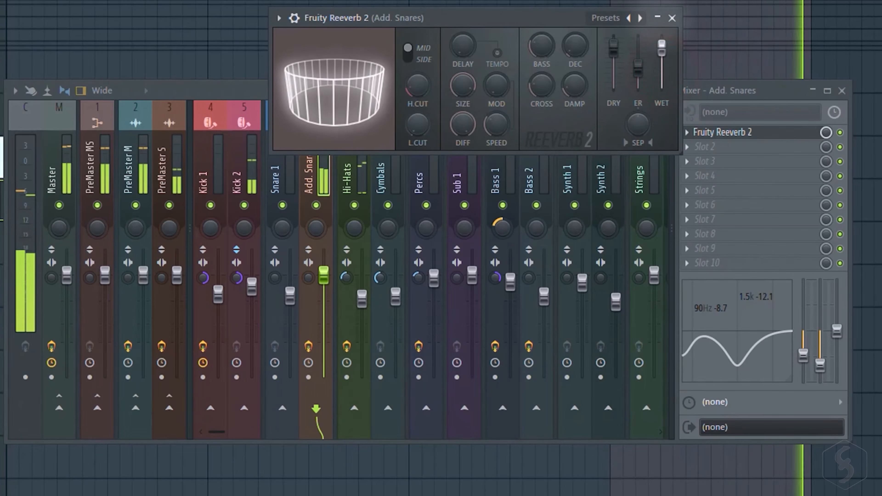
pyautogui.moveTo(613, 48); pyautogui.dragTo(613, 50)
pyautogui.moveTo(613, 50); pyautogui.dragTo(614, 68)
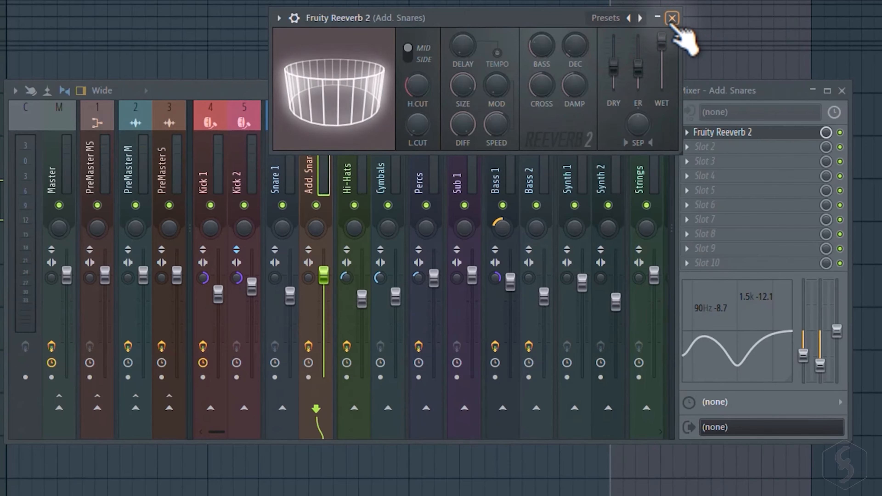
pyautogui.click(671, 19)
pyautogui.click(752, 133)
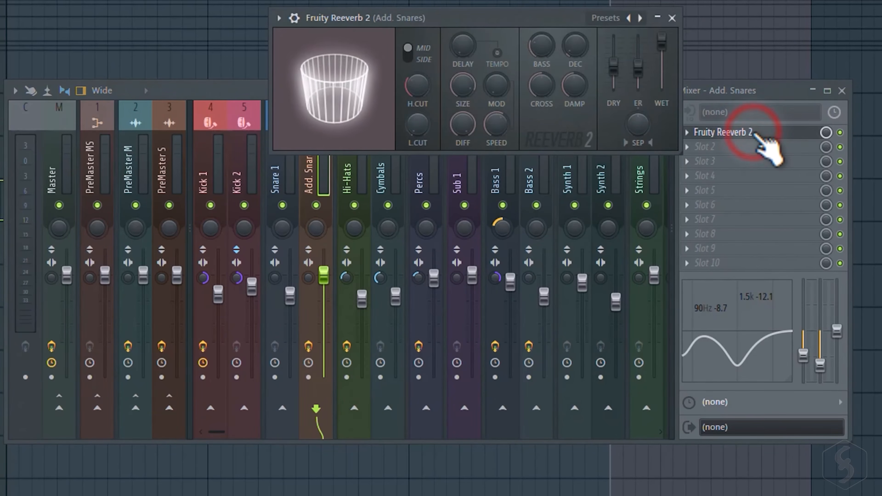
pyautogui.click(670, 18)
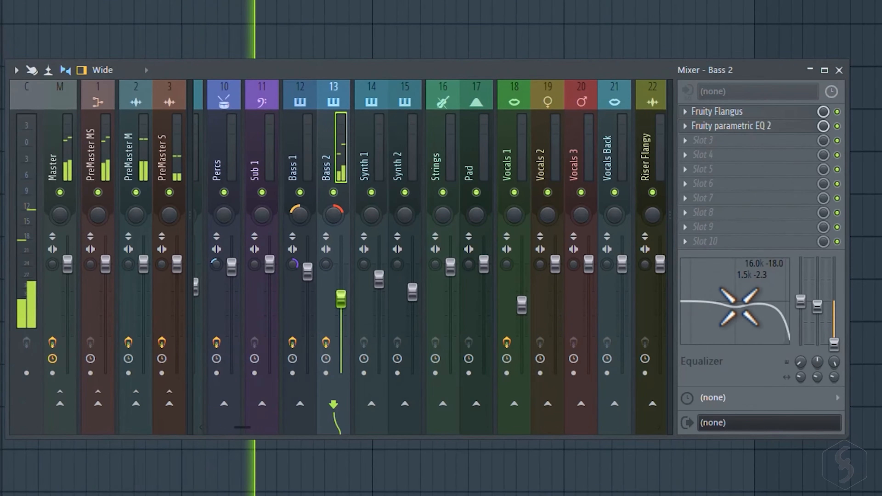
# Step: Cut the middle band of the Bass 2 mixer track's equalizer to about -15.1 at 1.6k and adjust its high band
pyautogui.moveTo(737, 307); pyautogui.dragTo(736, 337)
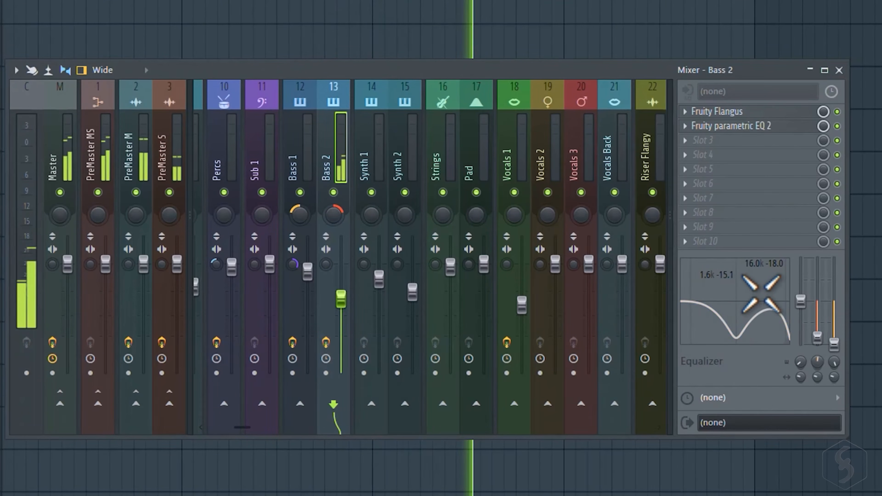
pyautogui.moveTo(775, 307); pyautogui.dragTo(776, 307)
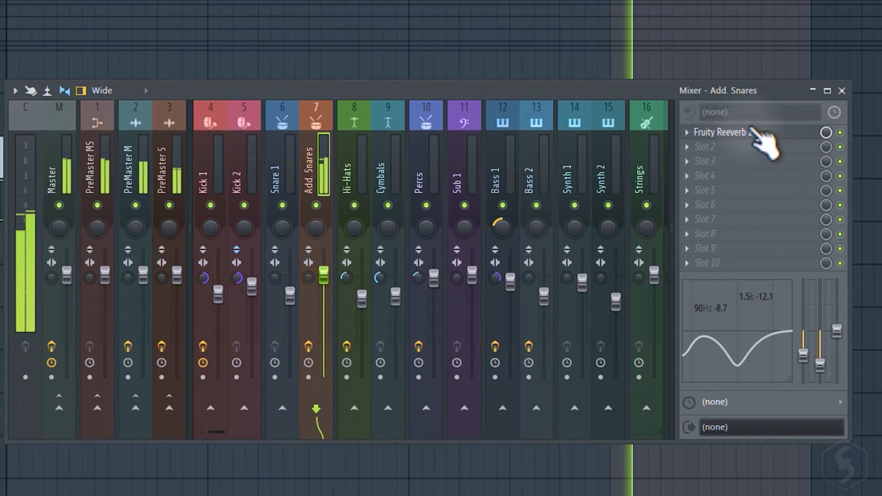
# Step: Lower Fruity Reeverb 2's mix level on Add. Snares during playback, and switch the effect off and on again
pyautogui.moveTo(826, 133); pyautogui.dragTo(826, 147)
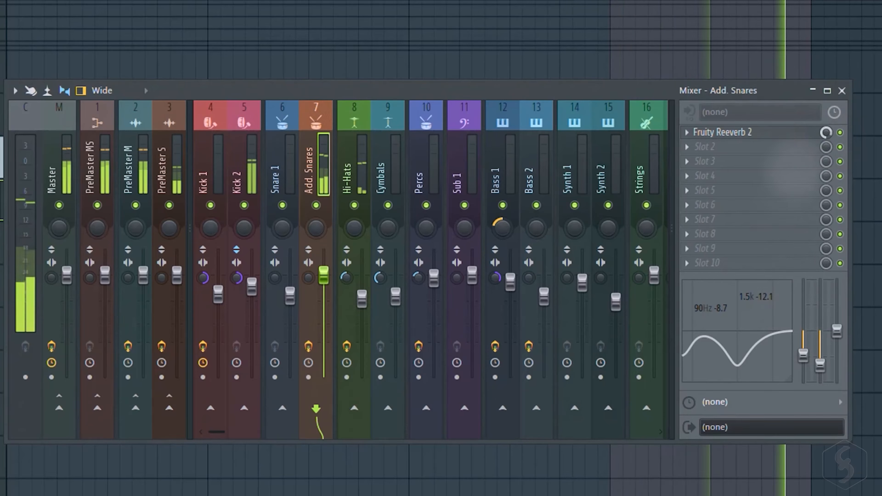
pyautogui.click(841, 133)
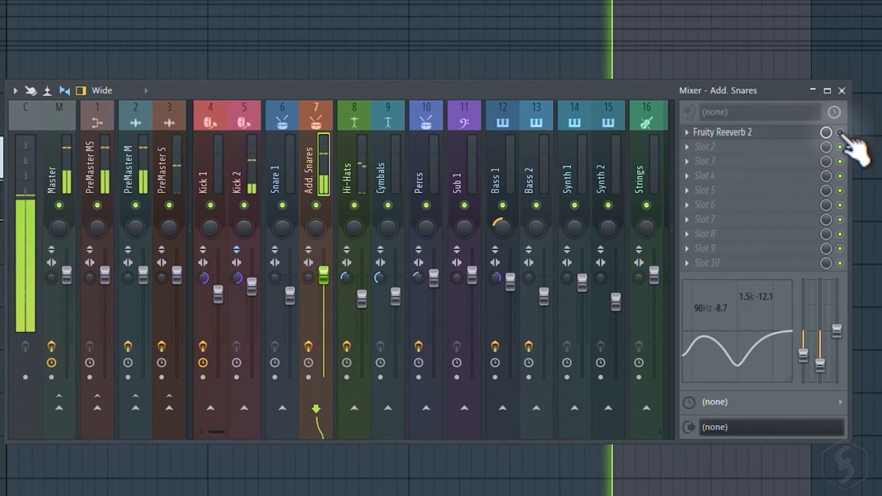
pyautogui.click(840, 132)
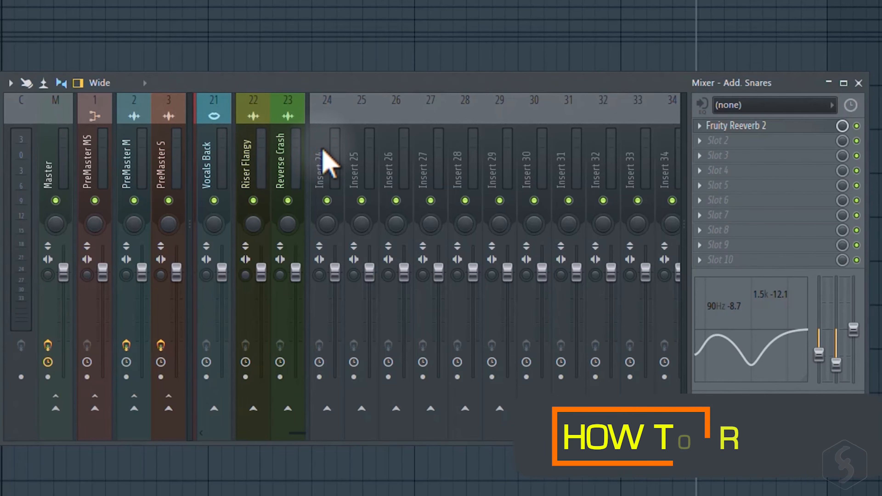
# Step: Select the Insert 24 mixer track and open the ASIO driver's panel from the audio settings
pyautogui.click(324, 161)
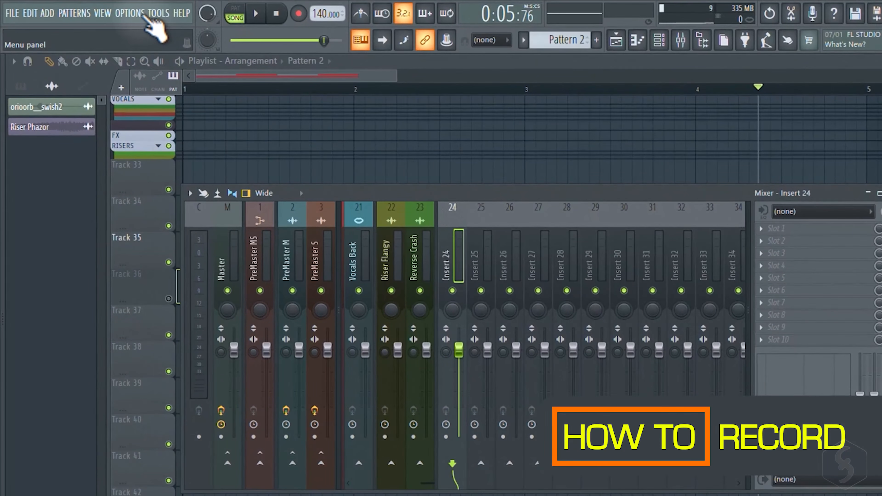
pyautogui.click(130, 13)
pyautogui.click(152, 53)
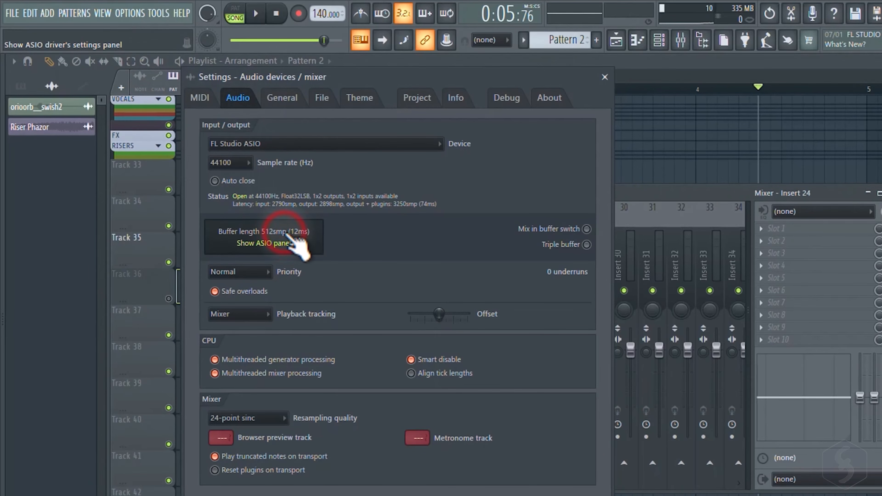
pyautogui.click(287, 243)
pyautogui.click(363, 312)
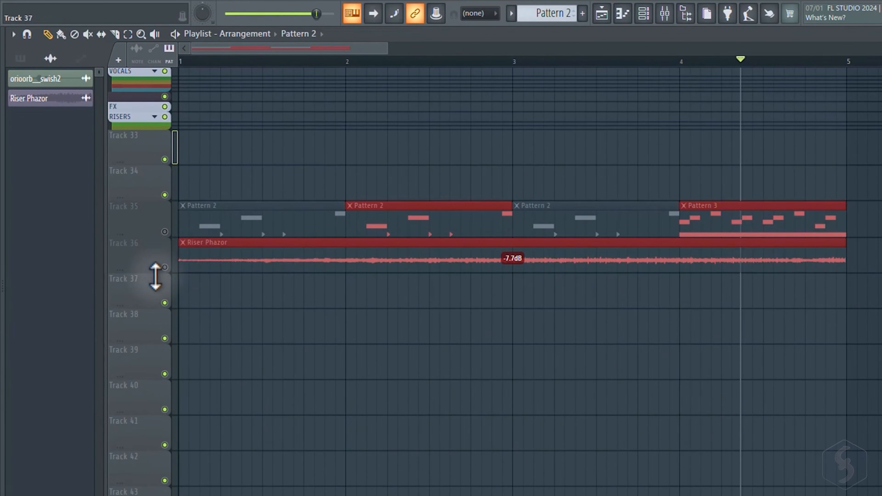
# Step: Change Playlist Track 37 to an audio track linked to the Insert 24 mixer track
pyautogui.rightClick(149, 284)
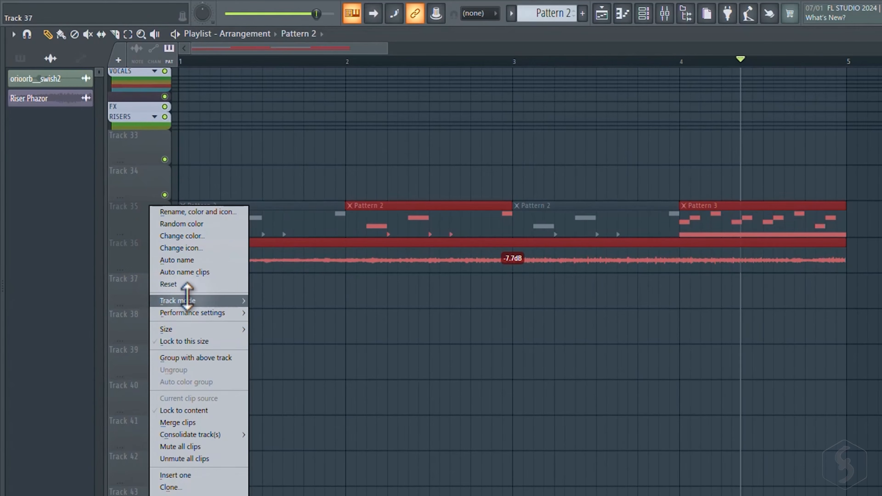
pyautogui.click(277, 312)
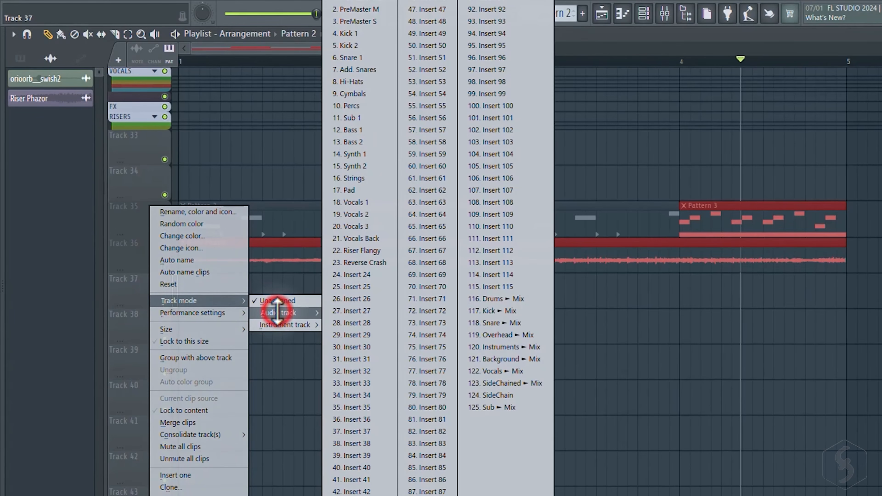
pyautogui.click(351, 275)
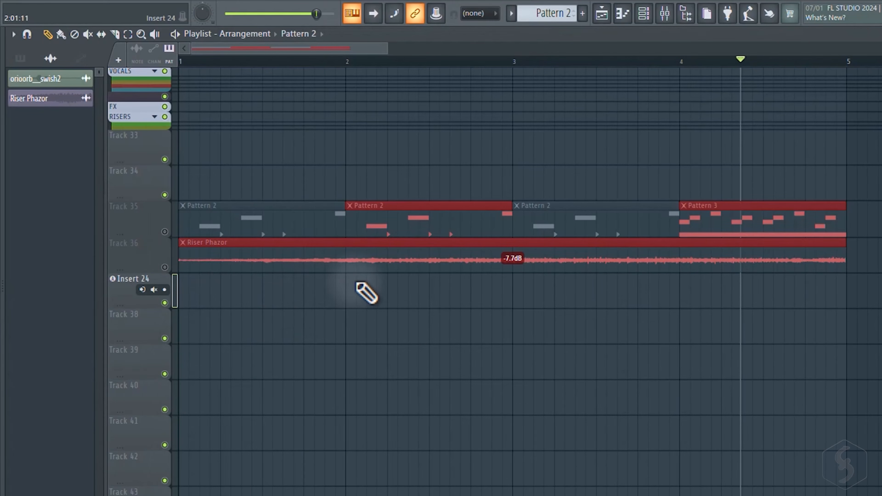
# Step: Open the Mixer, arm Insert 24 for recording and assign In 1 - In 2 as its audio input
pyautogui.click(672, 15)
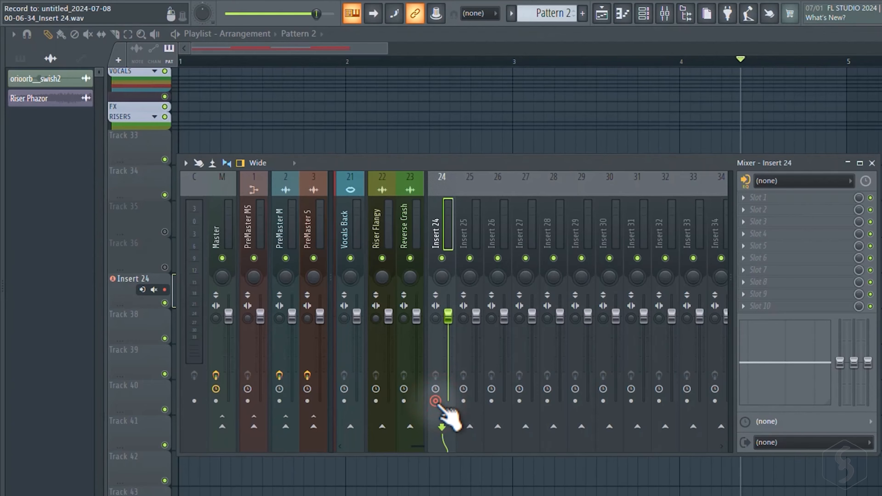
pyautogui.click(792, 180)
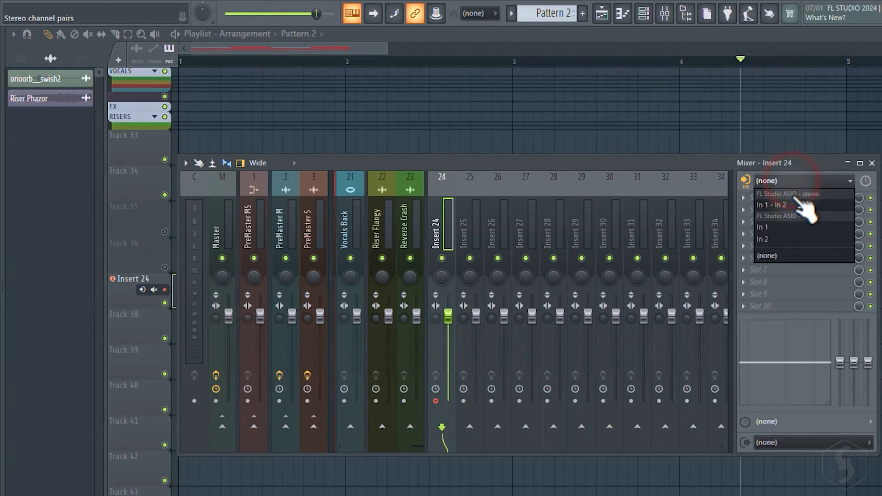
pyautogui.click(772, 204)
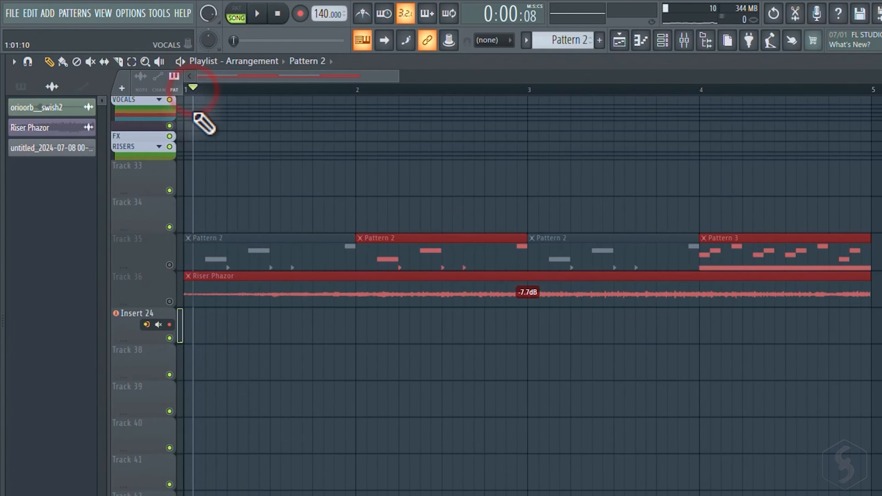
# Step: Record audio into the Playlist as an audio clip on the Insert 24 track from near bar 1, and stop playback
pyautogui.click(300, 14)
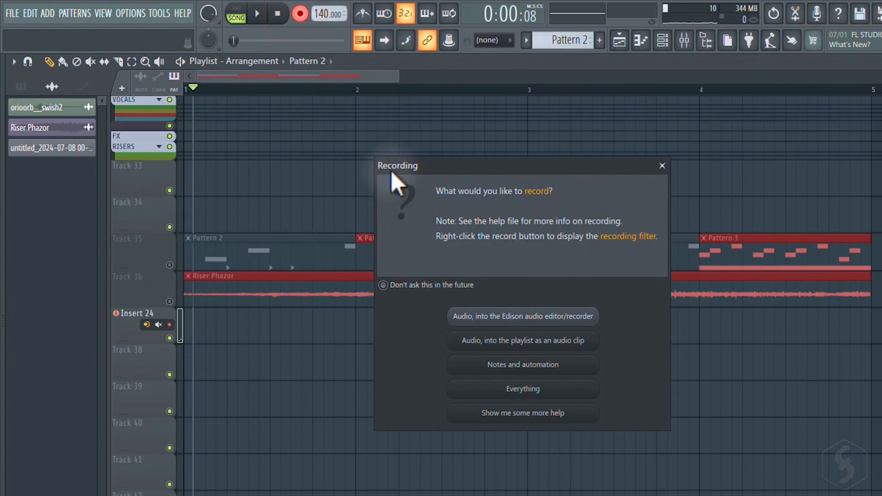
pyautogui.click(510, 348)
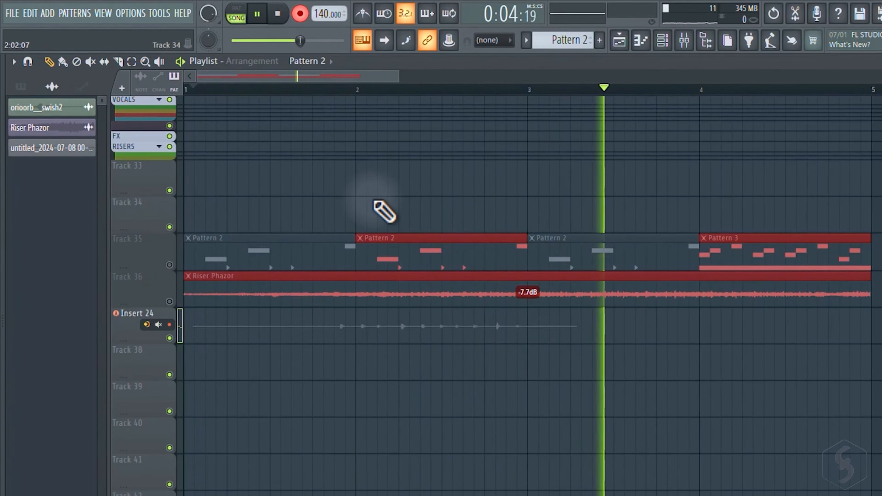
pyautogui.press('space')
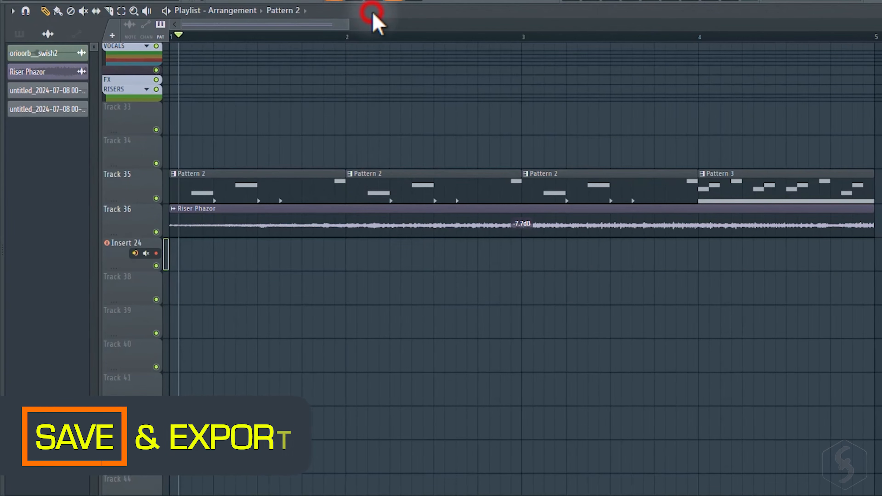
# Step: Save the project as Project_2 in a new project folder
pyautogui.hotkey('ctrl', 's')
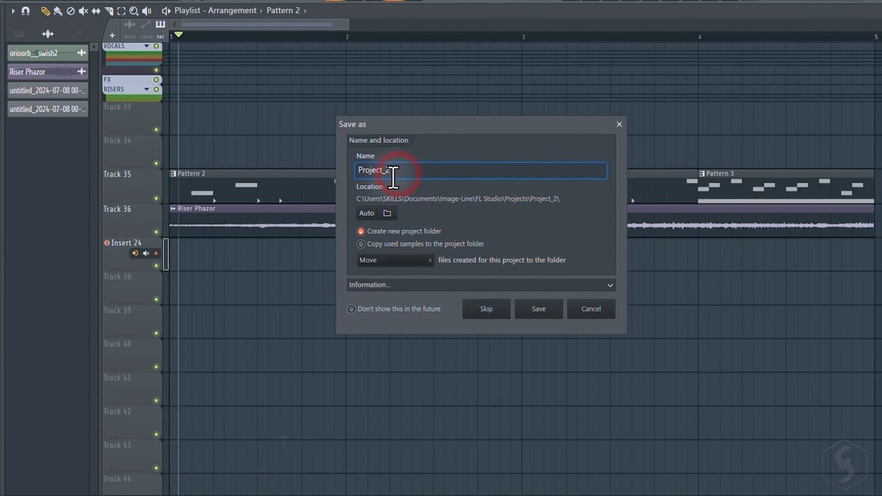
pyautogui.click(396, 199)
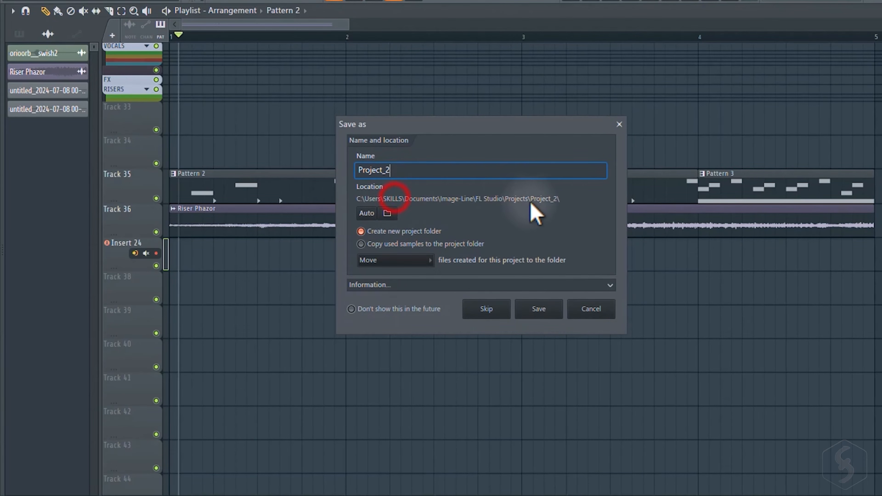
pyautogui.click(543, 202)
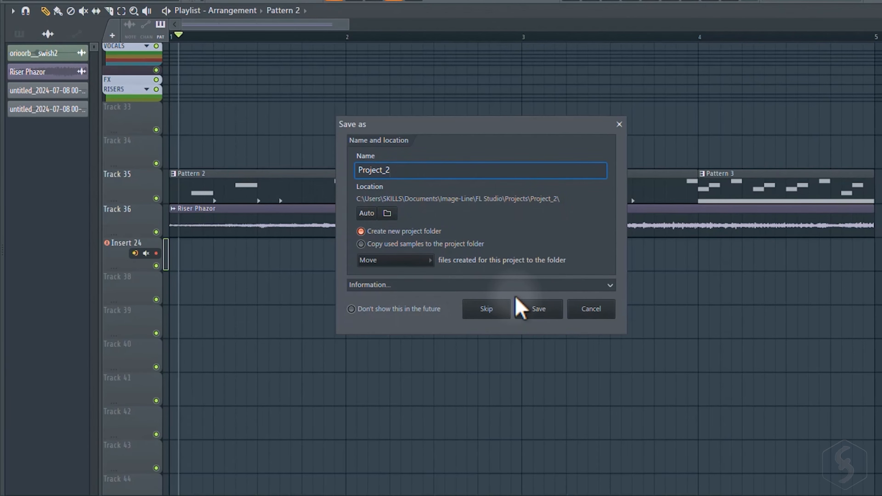
pyautogui.click(532, 311)
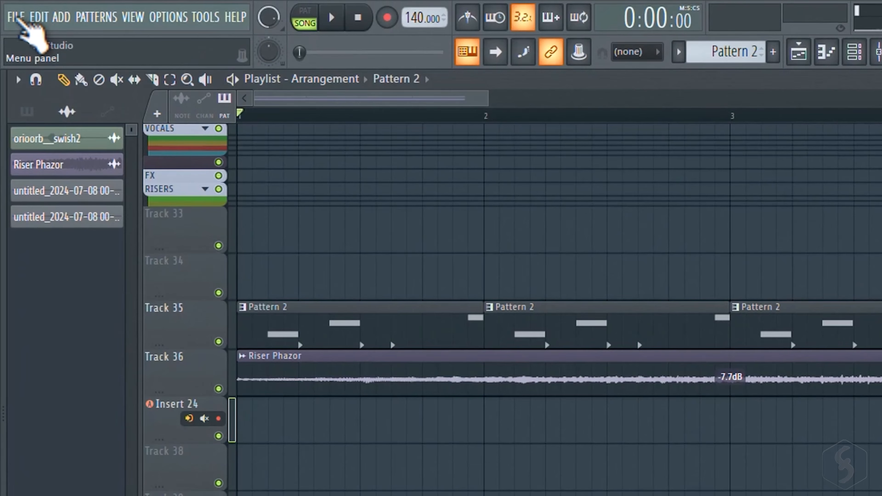
# Step: Start a wave file export of the project, naming the file Project_2.wav
pyautogui.click(18, 17)
pyautogui.click(96, 196)
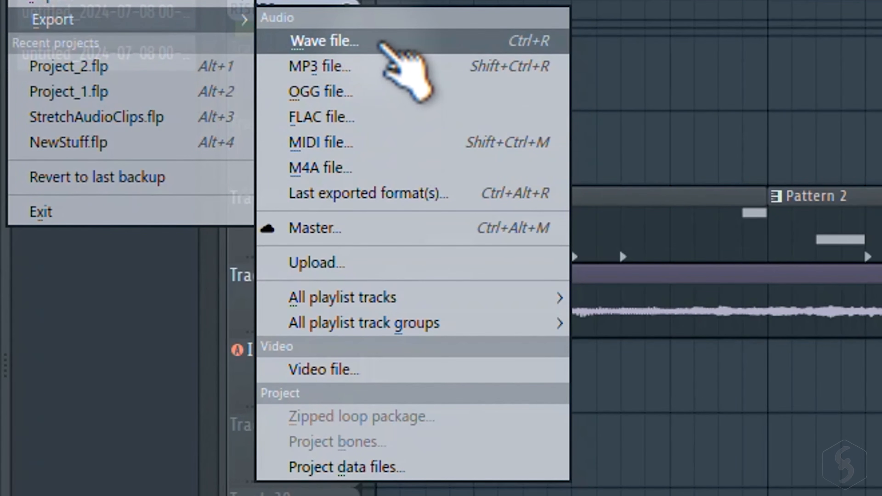
pyautogui.click(379, 40)
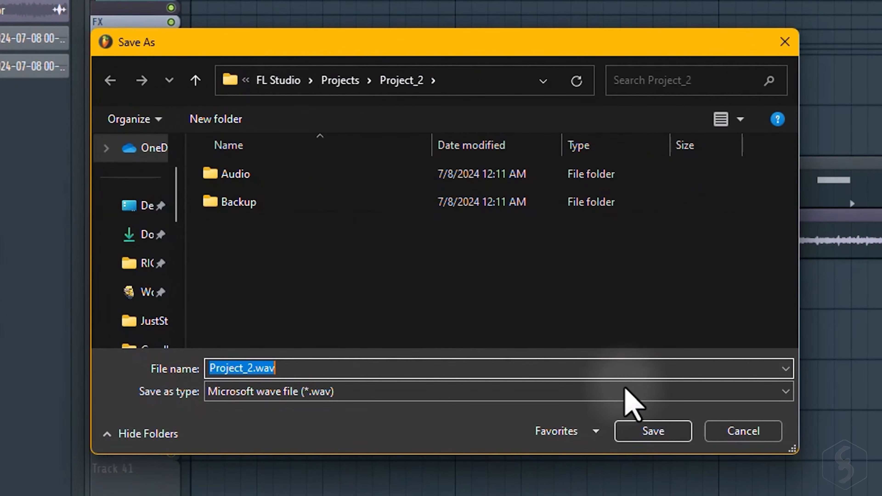
pyautogui.click(652, 431)
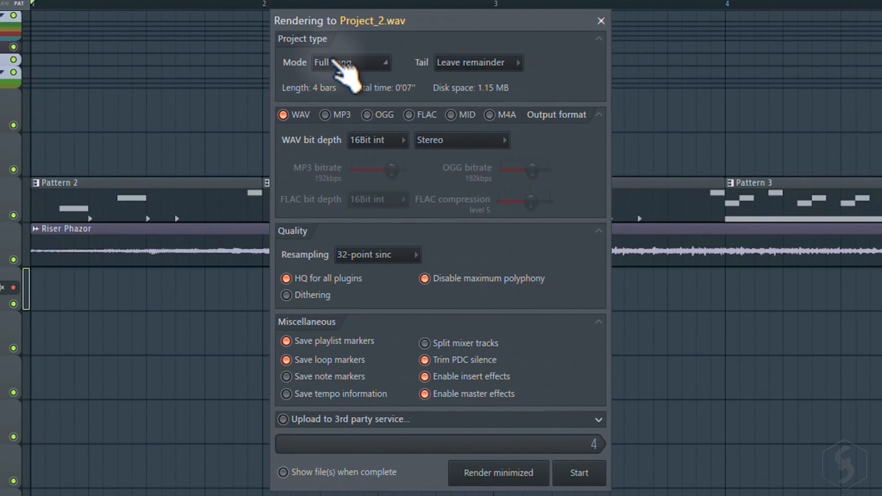
# Step: Add MP3 to the WAV output format and keep Full song as the render mode
pyautogui.click(328, 114)
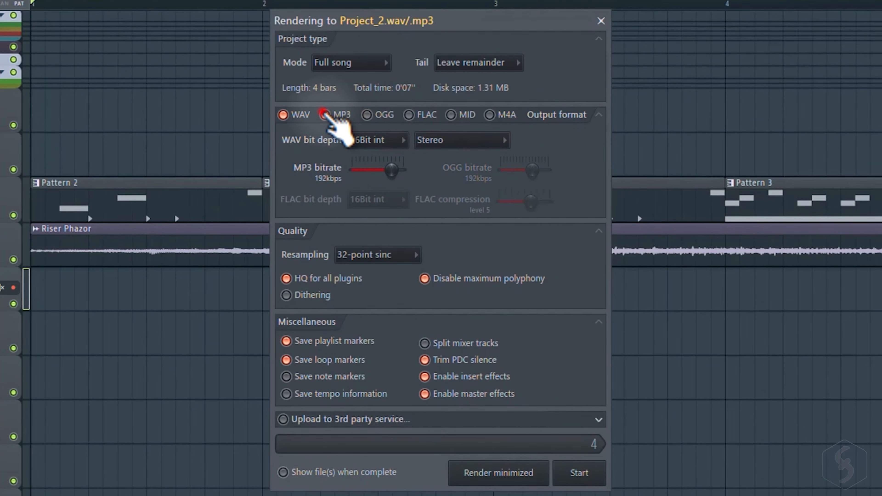
pyautogui.click(325, 114)
pyautogui.click(325, 114)
pyautogui.click(377, 66)
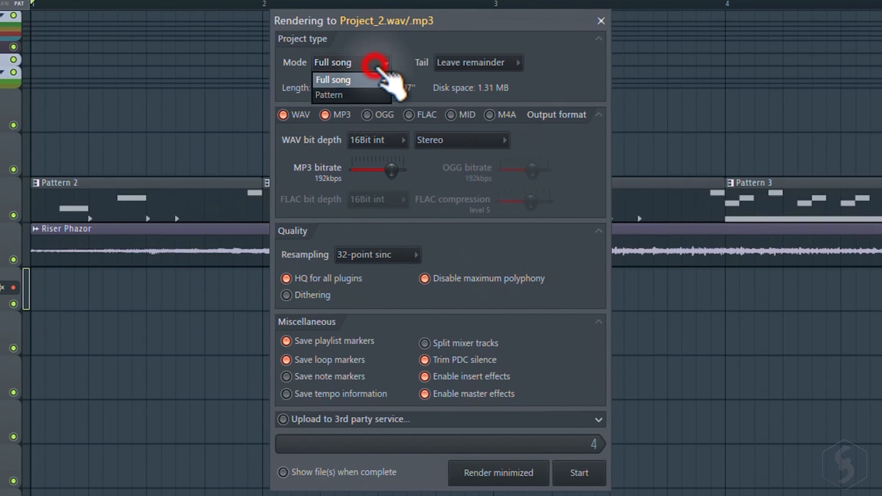
pyautogui.click(367, 80)
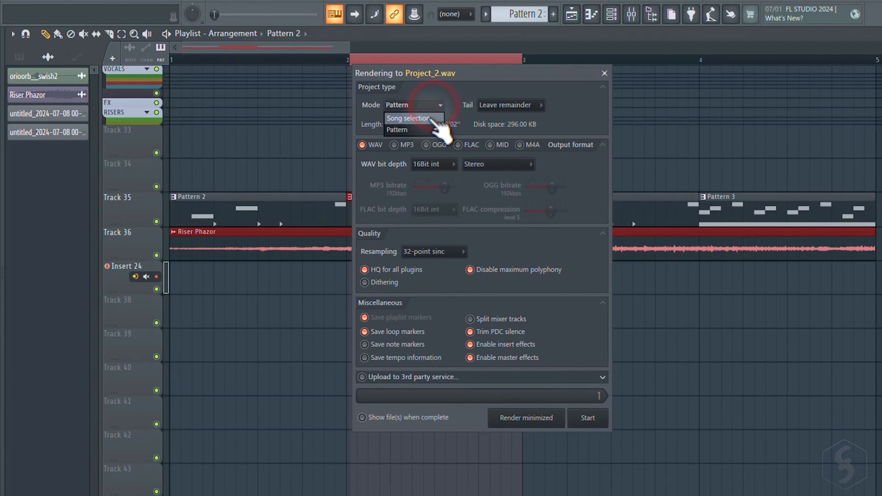
# Step: Render the selected bar 2 to Project_2.wav in Song selection mode, moving the rendering dialog aside
pyautogui.moveTo(453, 83); pyautogui.dragTo(694, 85)
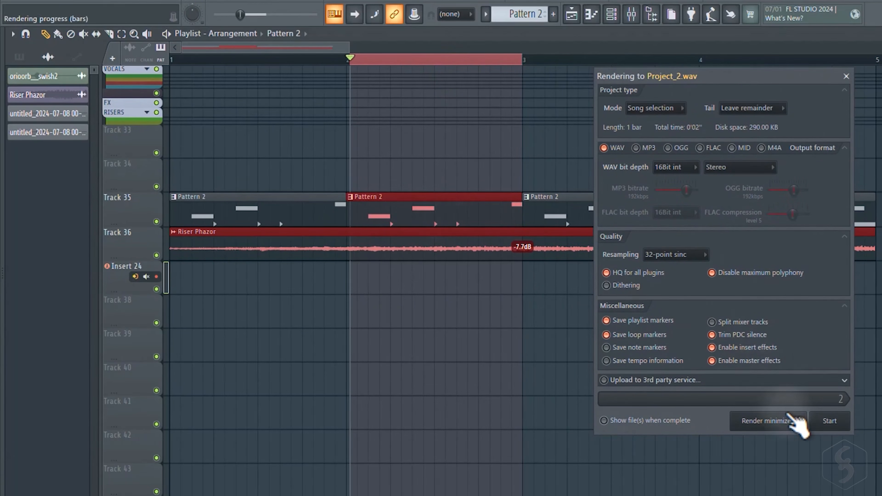
pyautogui.click(826, 421)
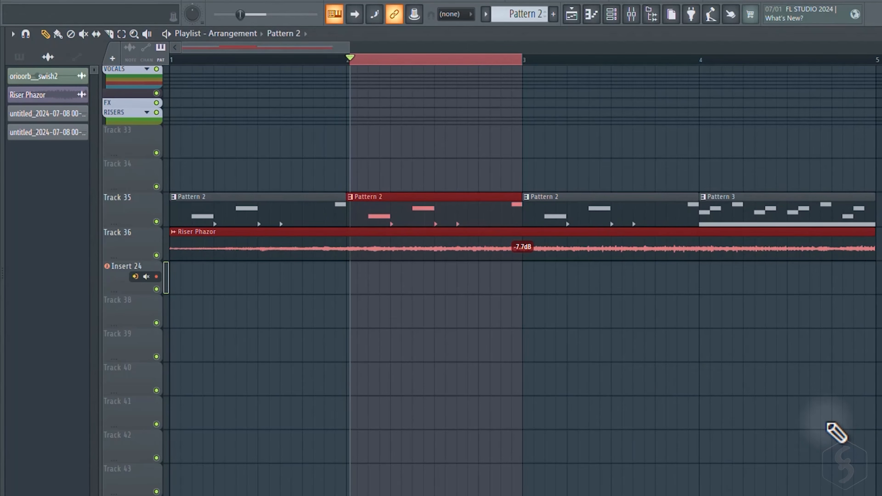